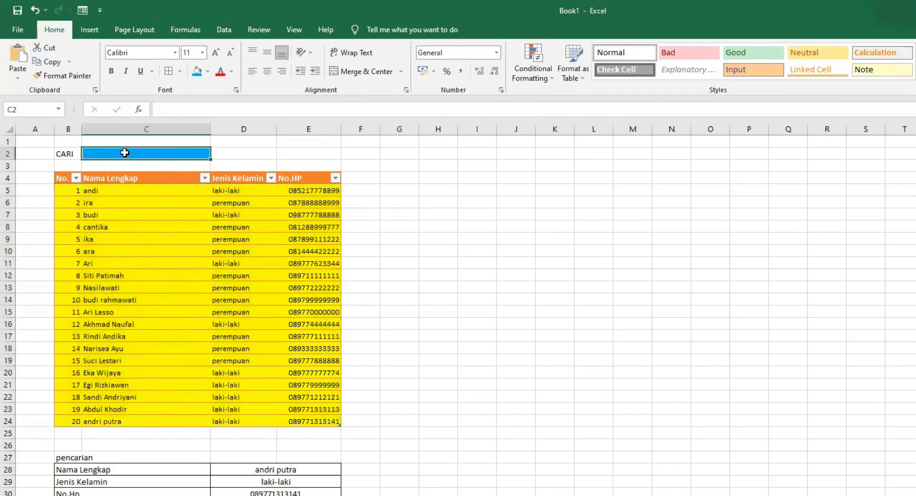
Step: Enter LAKI-LAKI as the search value in the CARI cell C2
text(LAKI-LAKI)
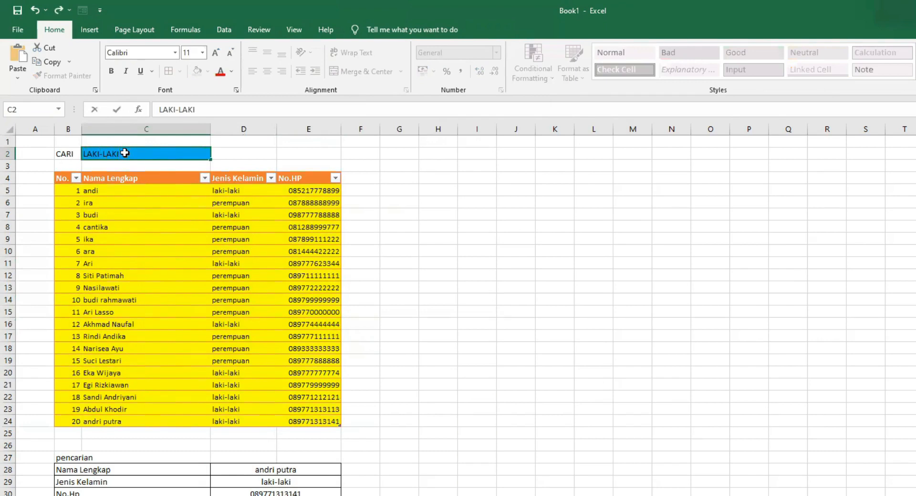
key(Return)
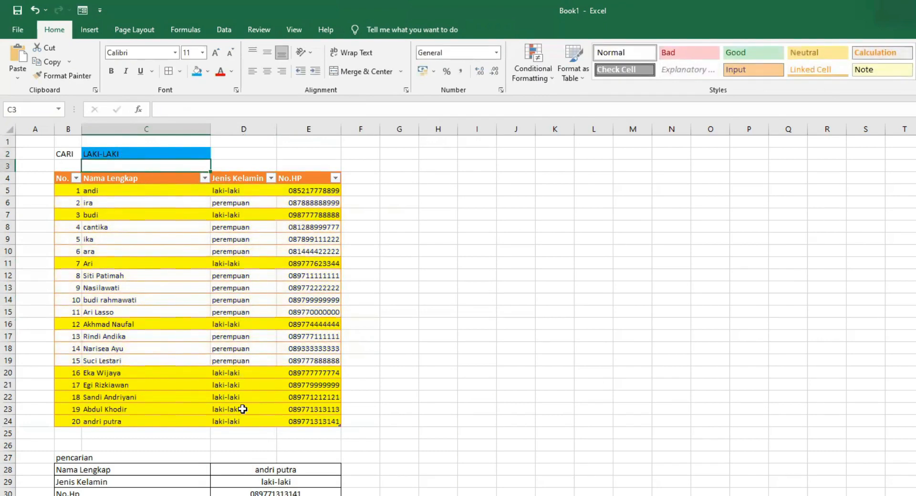
Step: Replace the search value in C2 with PEREMPUAN
double_click(119, 153)
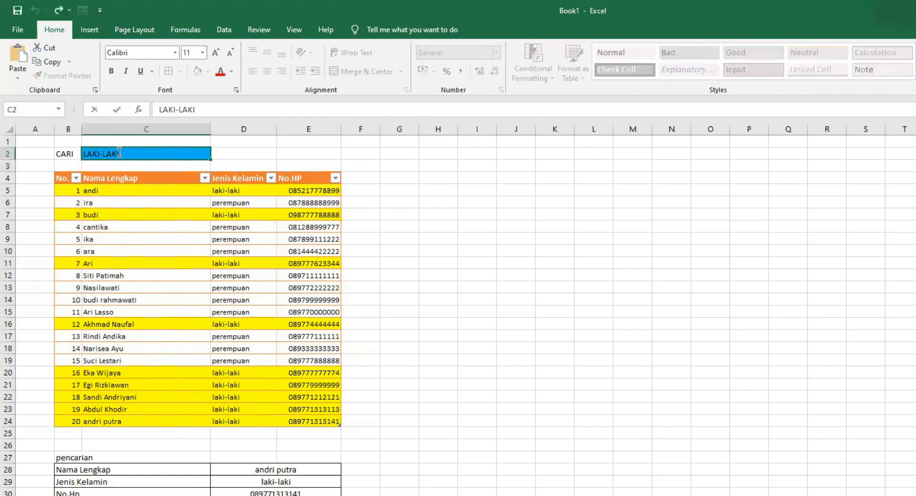
drag(119, 152, 88, 150)
text(PEREMPUAN)
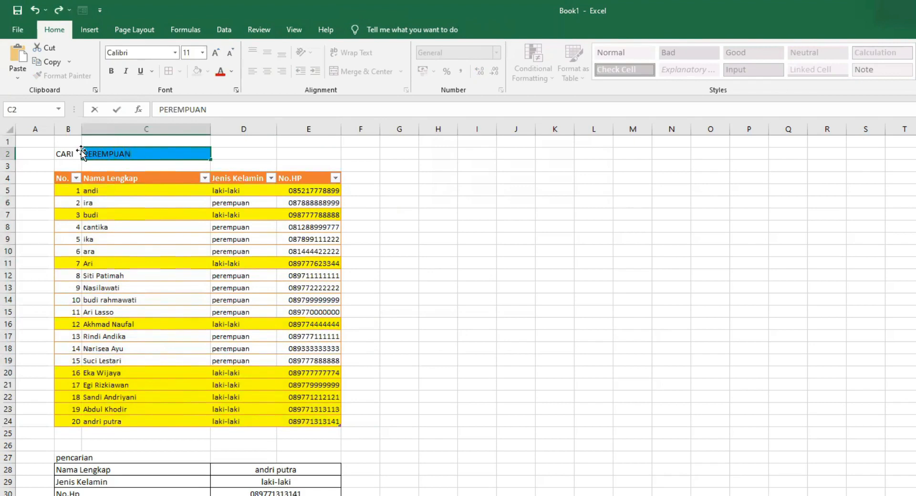
key(Return)
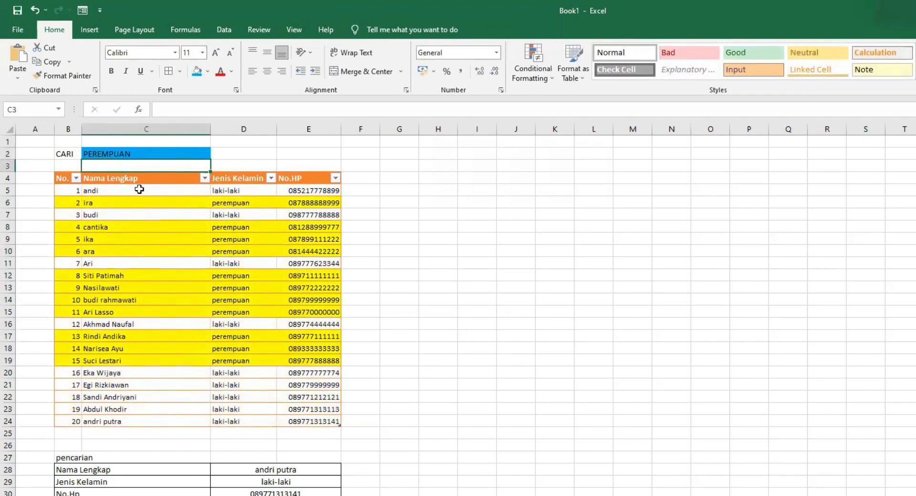
Step: Replace the search value in C2 with budi
double_click(130, 153)
drag(130, 153, 72, 151)
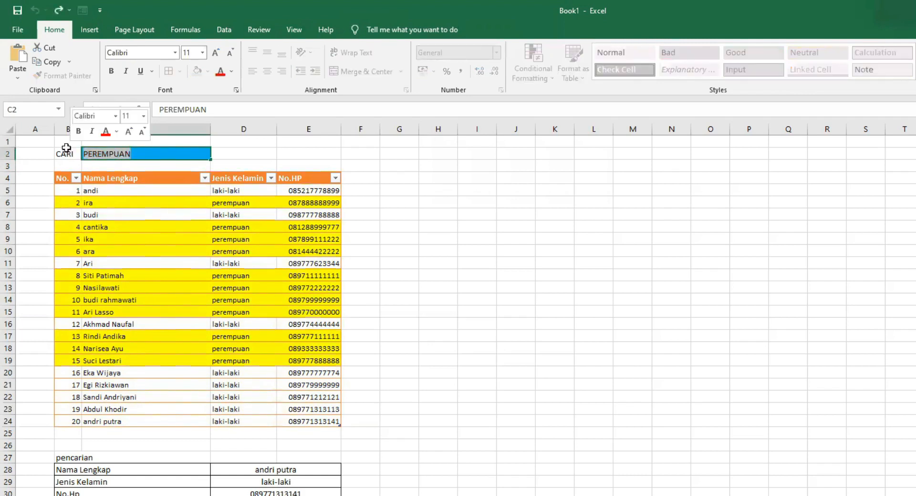
text(budi)
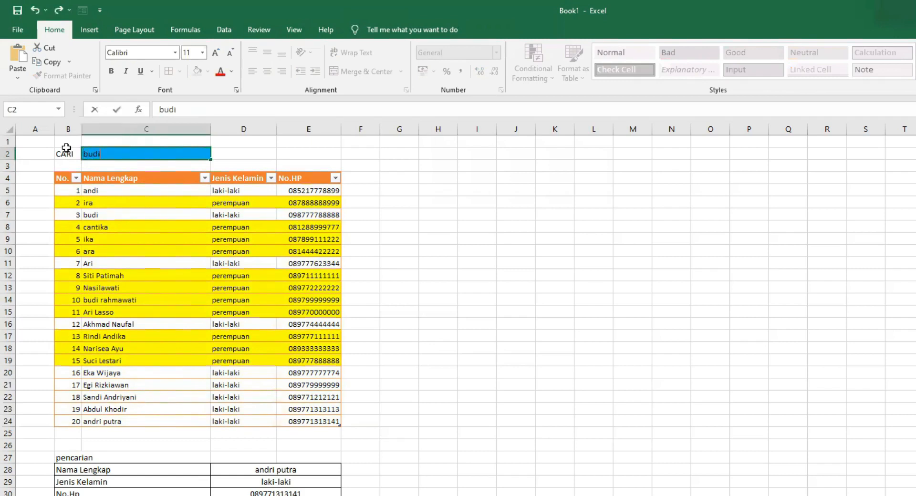
key(Return)
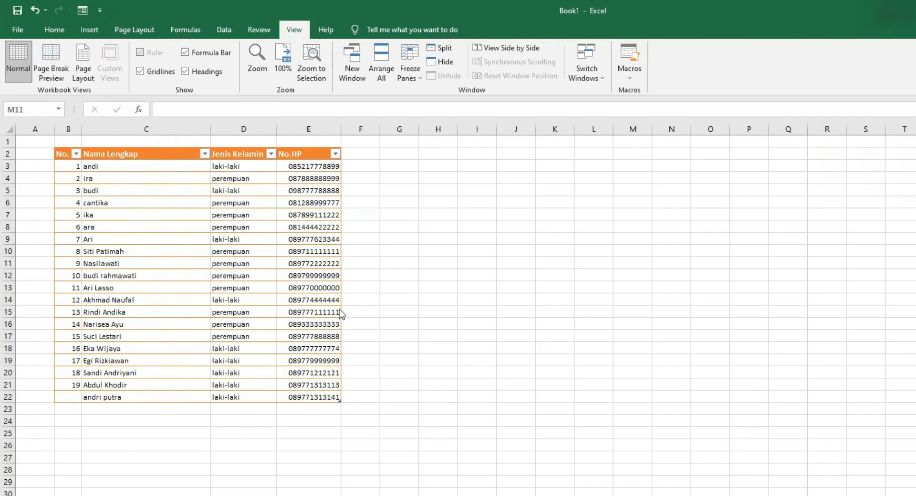
click(374, 276)
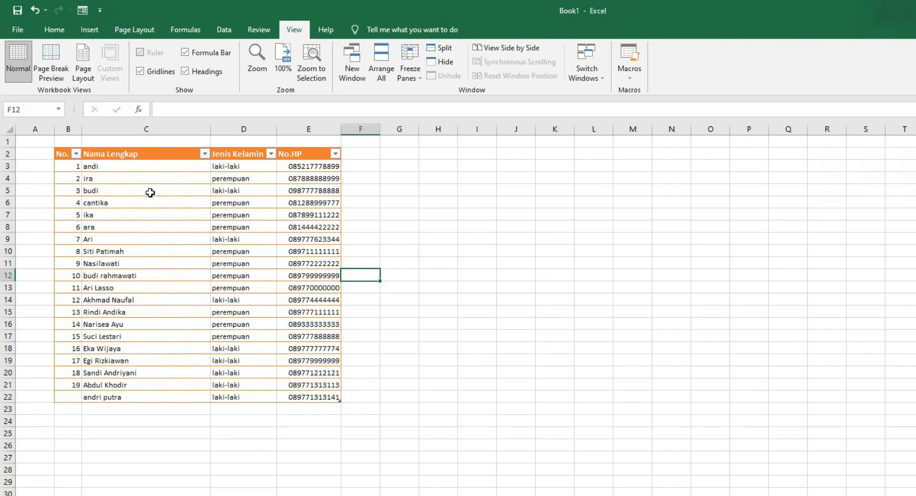
click(66, 399)
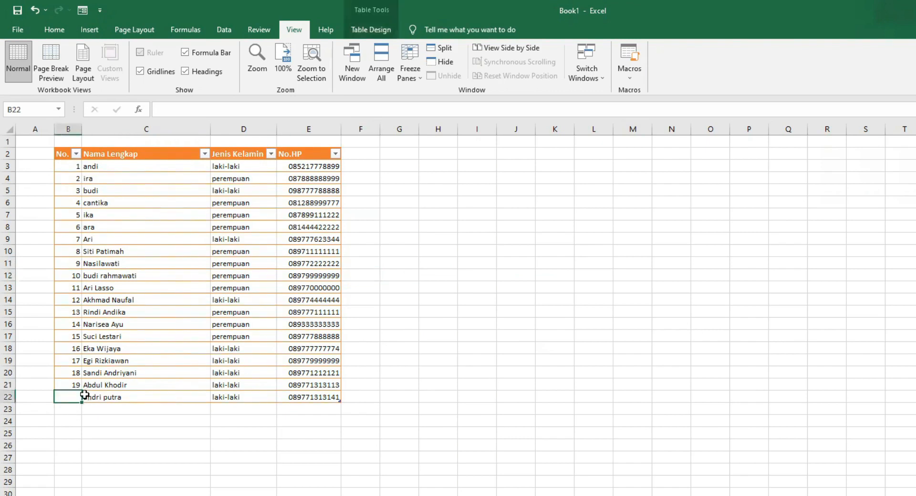
text(20)
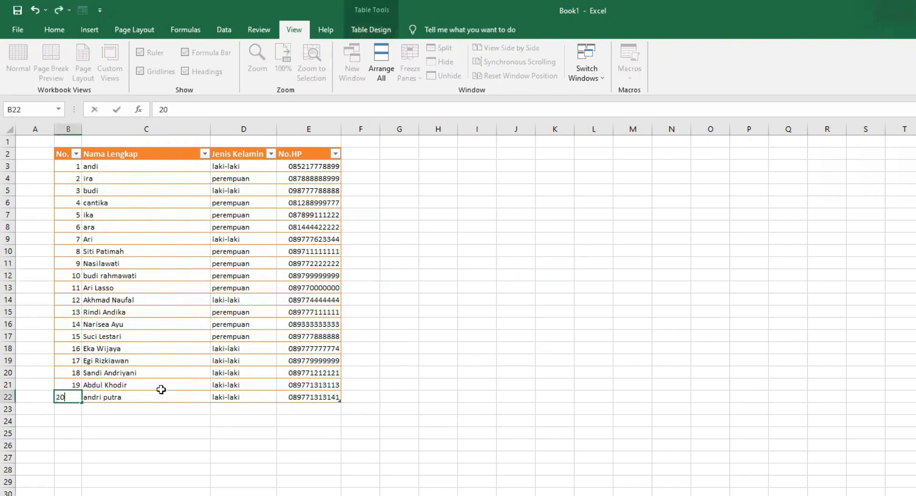
click(420, 410)
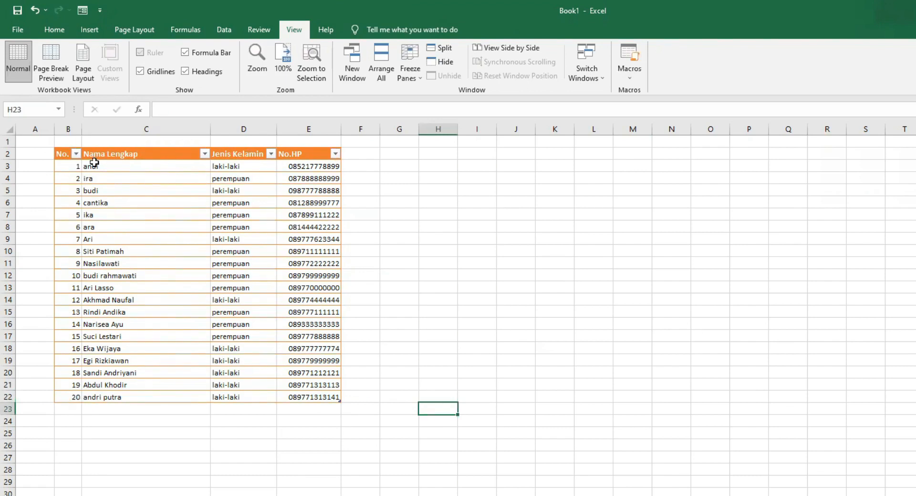
Step: Freeze the panes at row 3 so the table's header row stays visible while scrolling
scroll(105, 167, down, 1)
scroll(114, 167, up, 1)
click(8, 166)
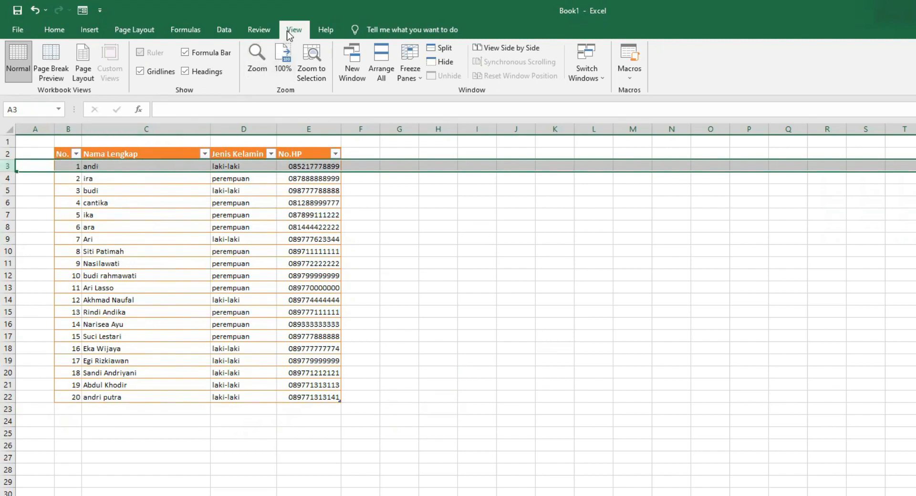
click(418, 78)
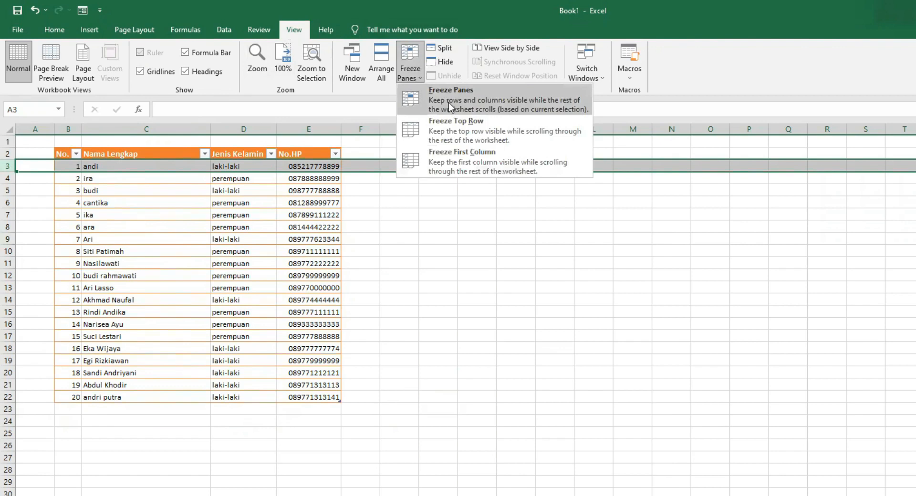
click(449, 102)
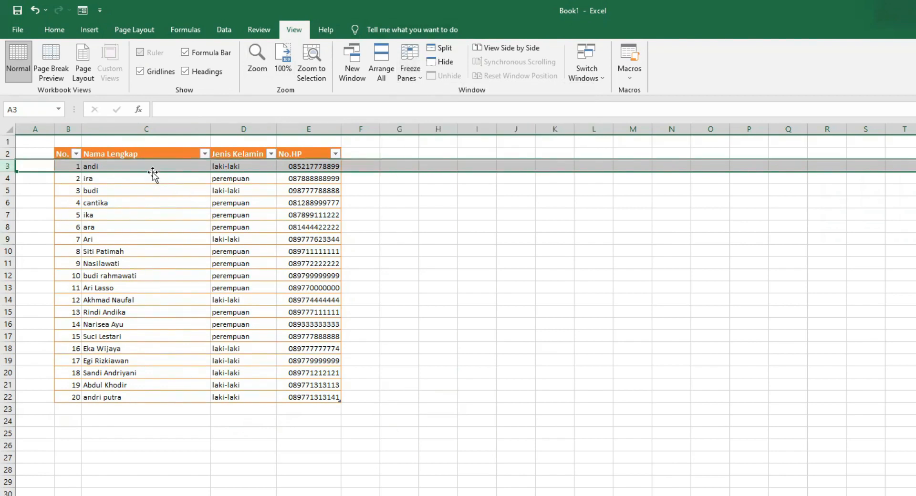
scroll(150, 172, down, 3)
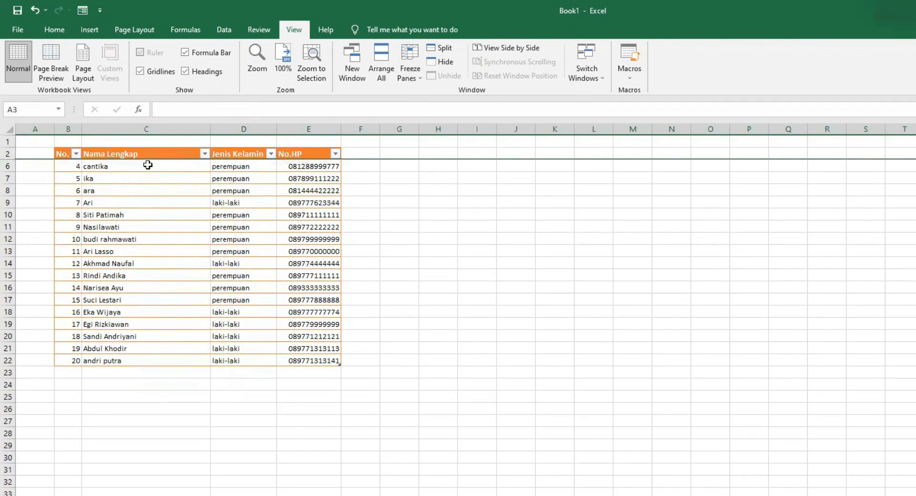
scroll(148, 165, down, 2)
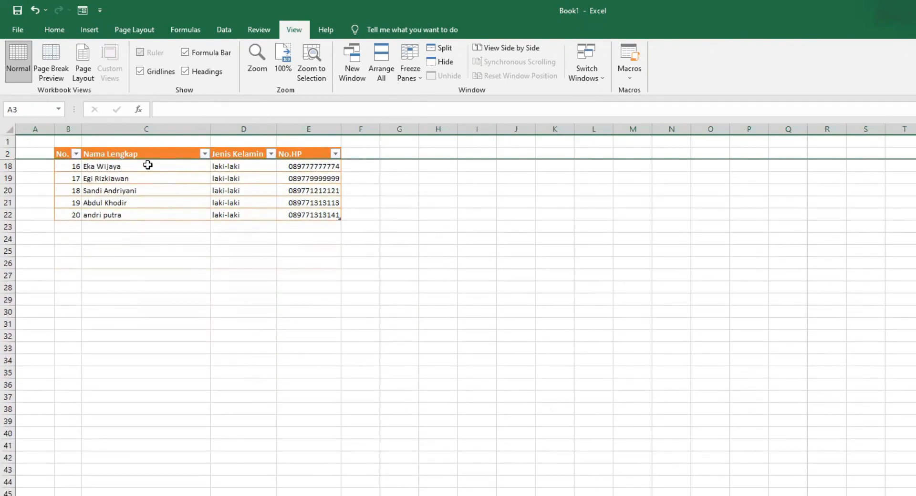
scroll(148, 165, up, 1)
scroll(148, 165, up, 4)
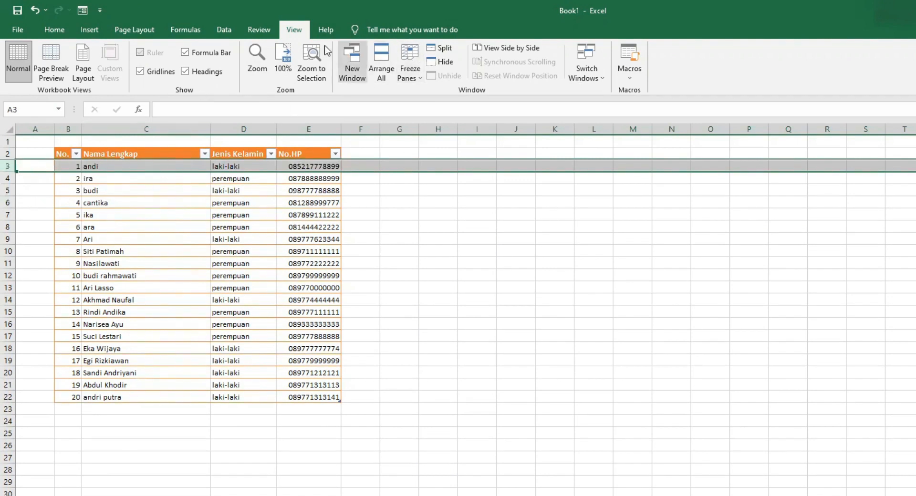
Step: Unfreeze the worksheet panes
click(412, 72)
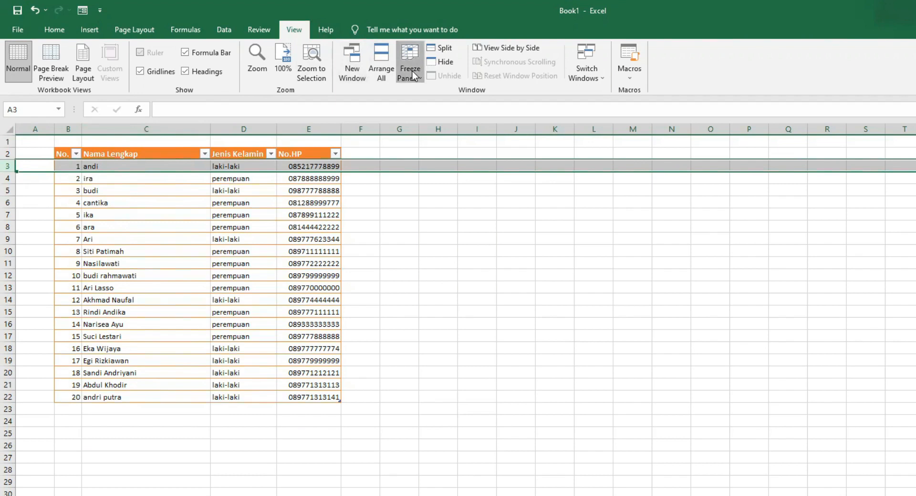
click(413, 76)
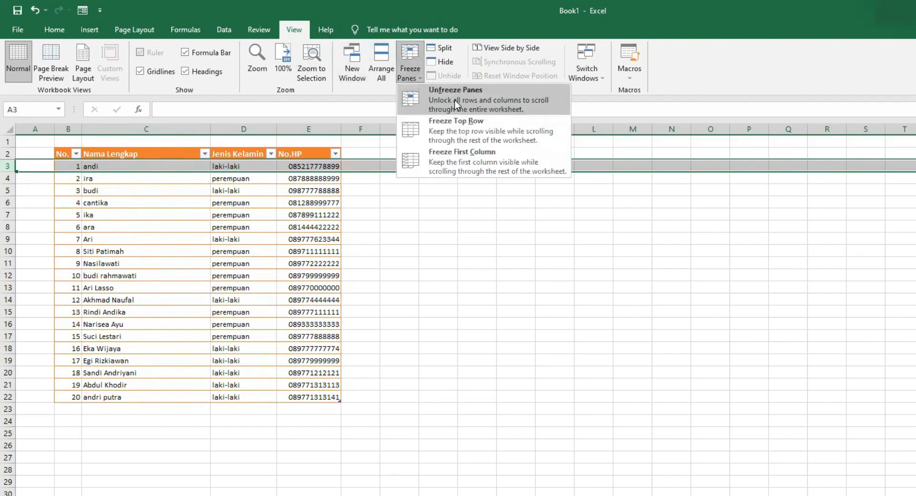
click(455, 104)
click(408, 201)
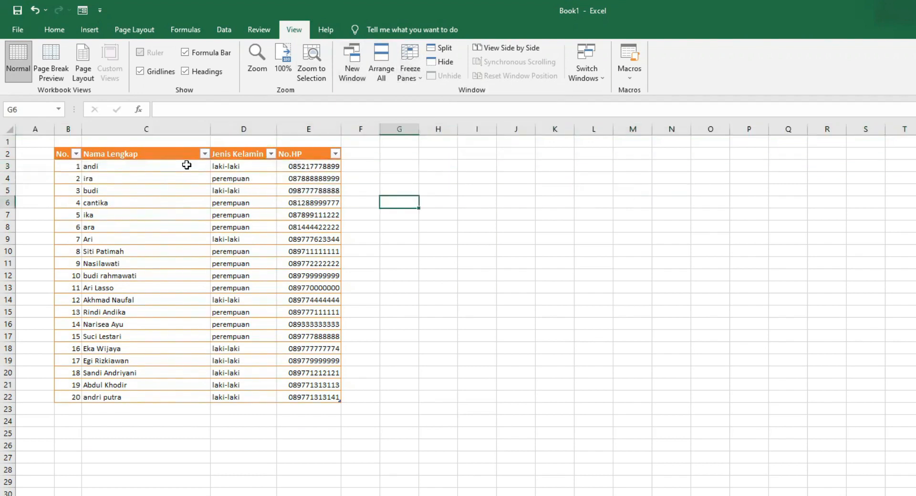
scroll(187, 165, down, 3)
scroll(186, 165, up, 3)
scroll(186, 164, down, 2)
scroll(186, 165, up, 2)
Step: Enter the label pencarian in cell B25 below the table
click(109, 455)
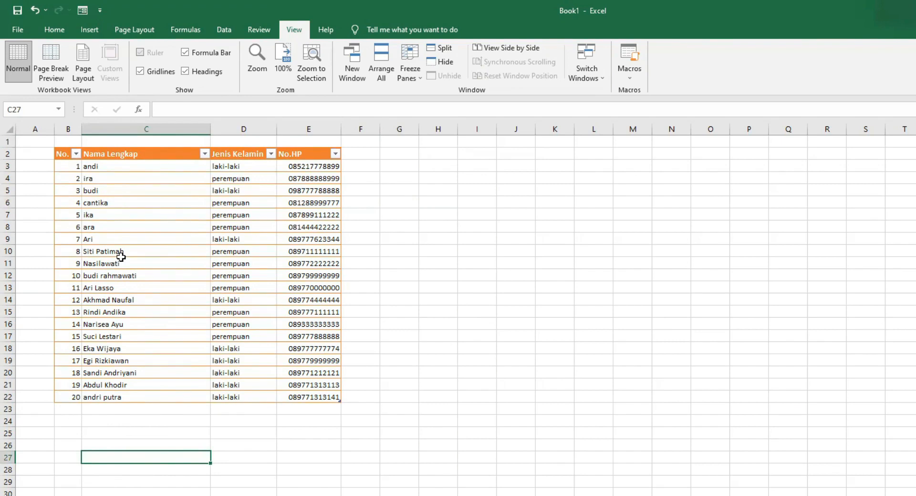
click(90, 435)
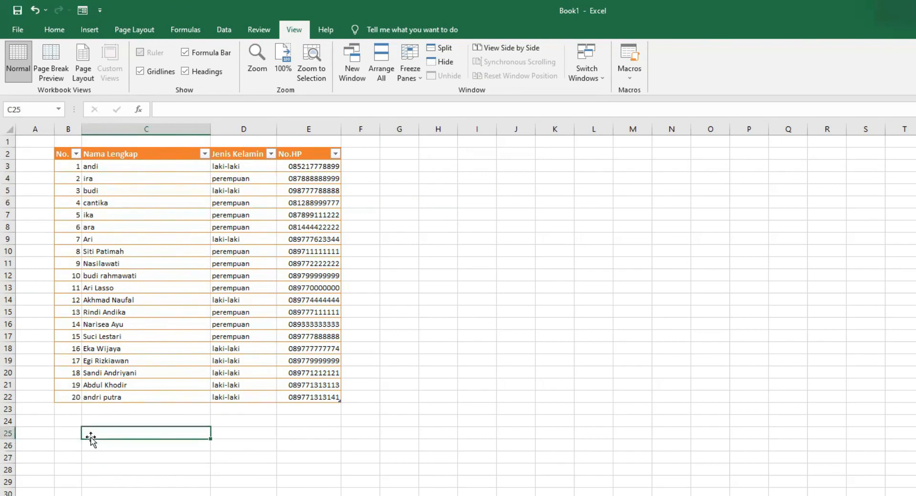
click(66, 432)
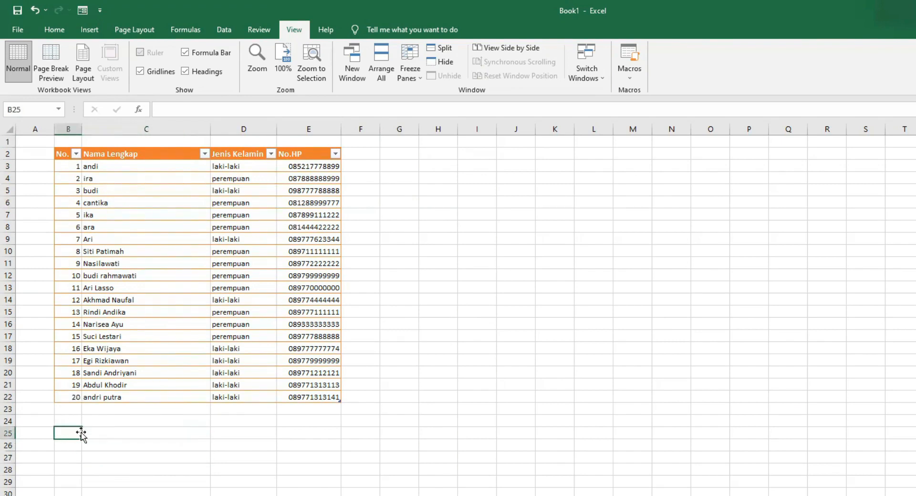
text(pencarian)
drag(114, 445, 100, 429)
click(135, 449)
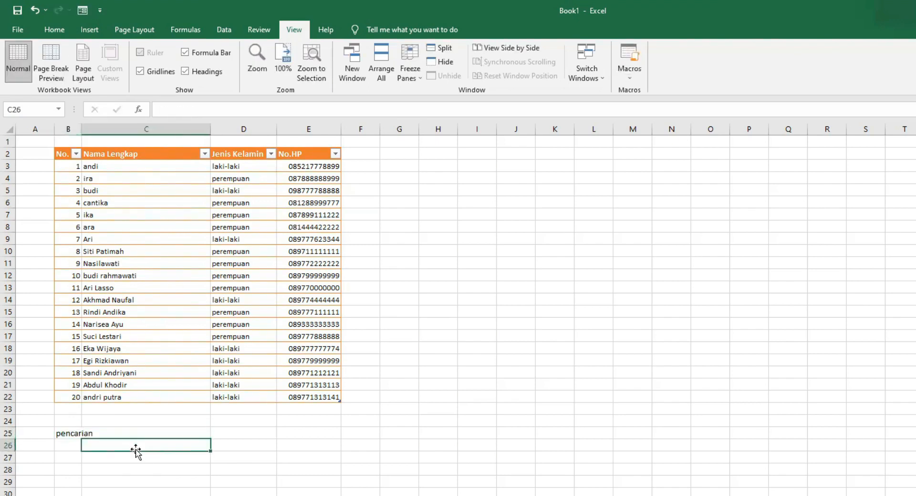
Step: Merge and center B26:C26 and enter the label nama lengkap
click(67, 448)
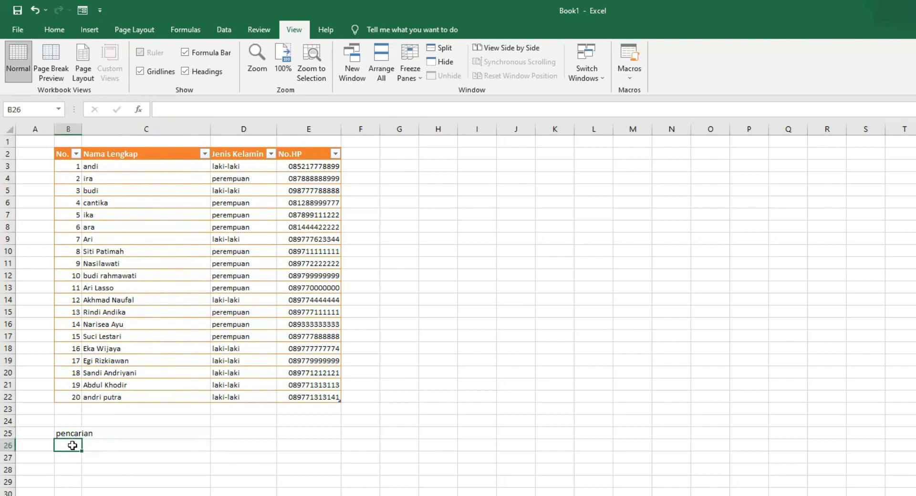
drag(72, 446, 127, 446)
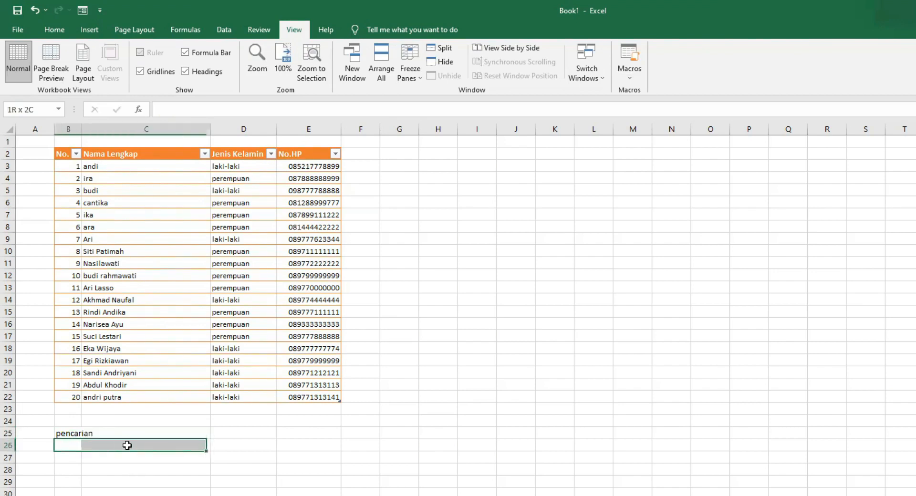
click(54, 30)
double_click(136, 444)
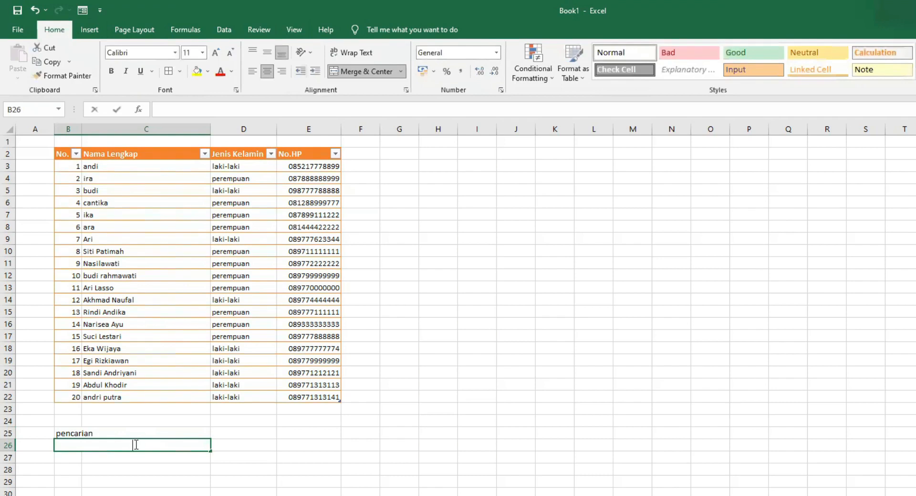
text(nama lengkap)
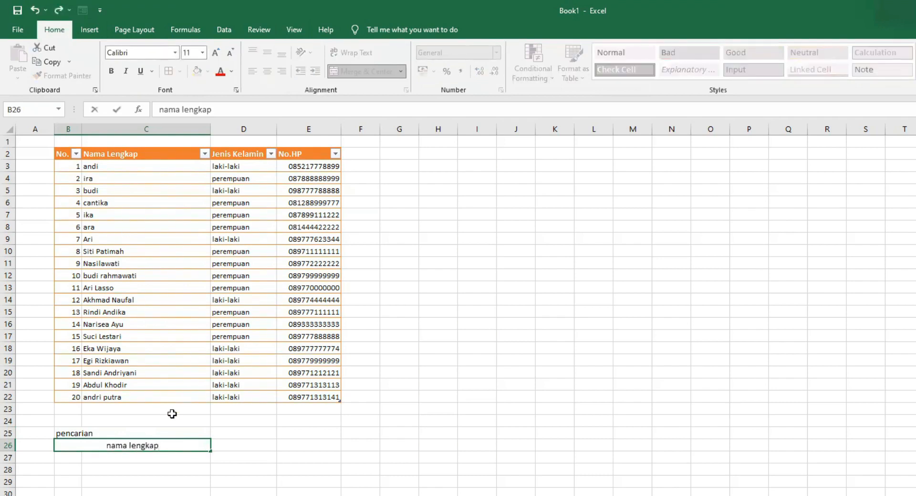
Step: Capitalise the label in B26 to Nama Lengkap
click(111, 446)
key(BackSpace)
text(N)
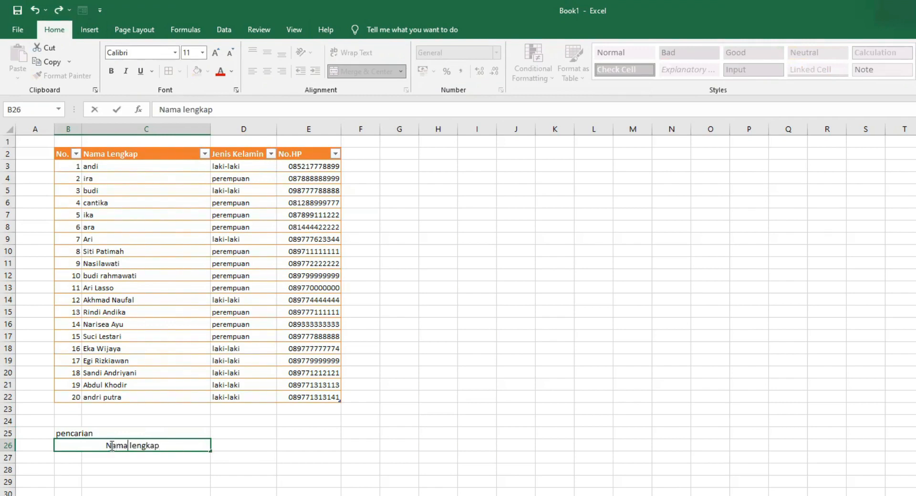
key(Delete)
text(L)
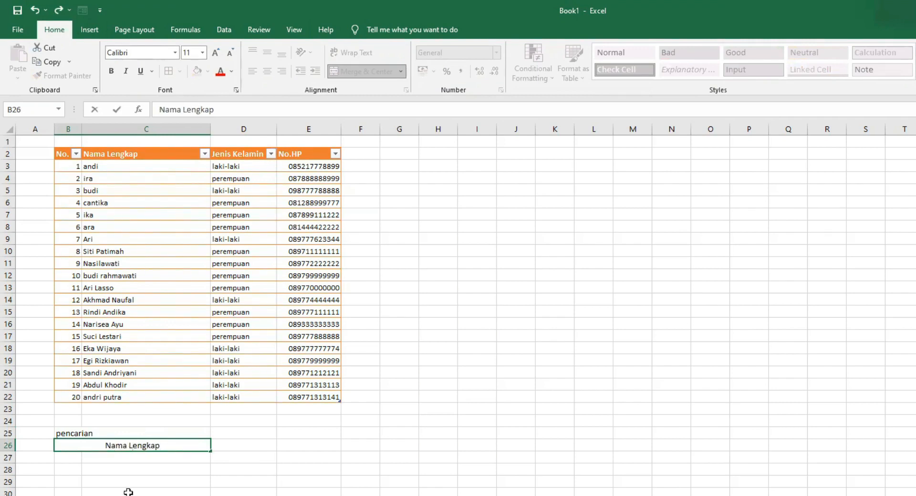
Step: Merge and center B27:C27 and enter the label Jenis Kelamin
drag(78, 459, 92, 458)
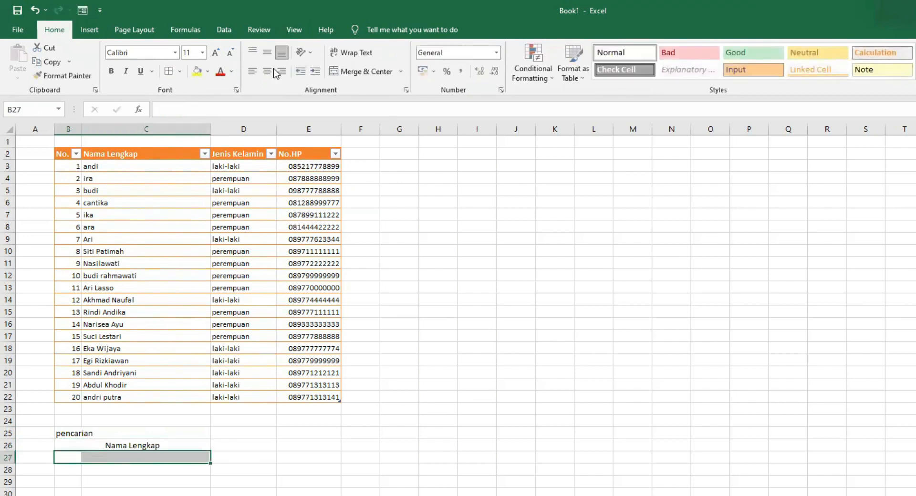
click(361, 71)
text(Jenis Kelamin)
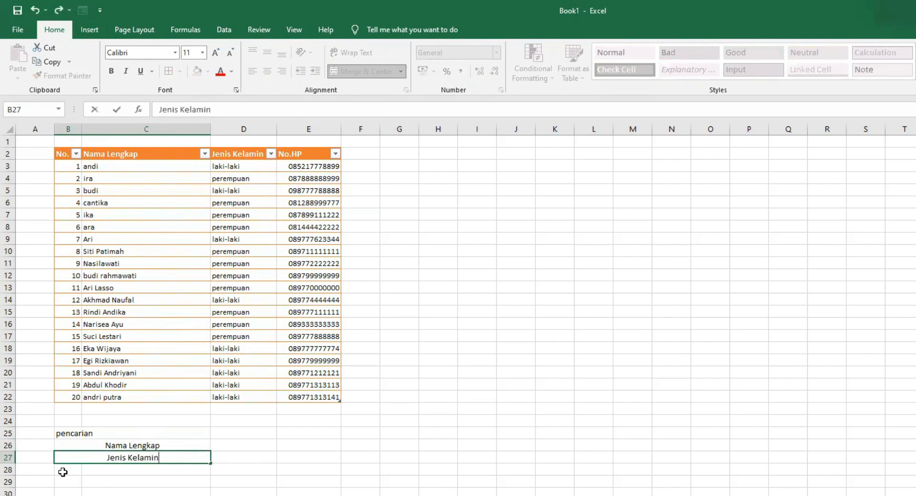
Step: Merge and center cells B28:C28
drag(61, 472, 88, 473)
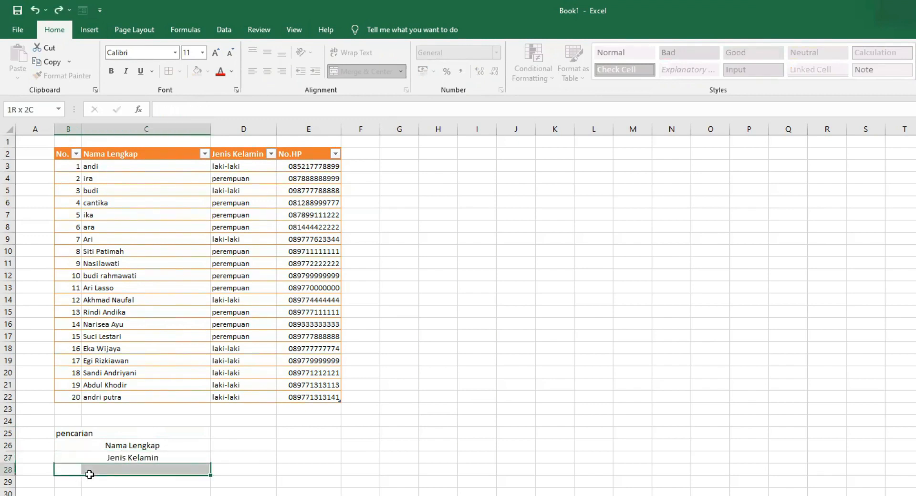
click(361, 71)
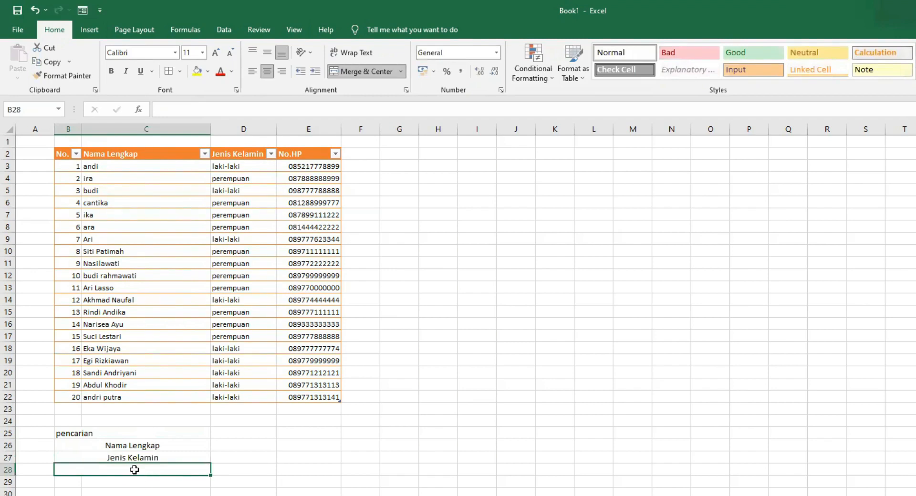
Step: Enter the label No.Hp in B28 and left-align the three labels in B26:B28
double_click(134, 468)
text(No.Hp)
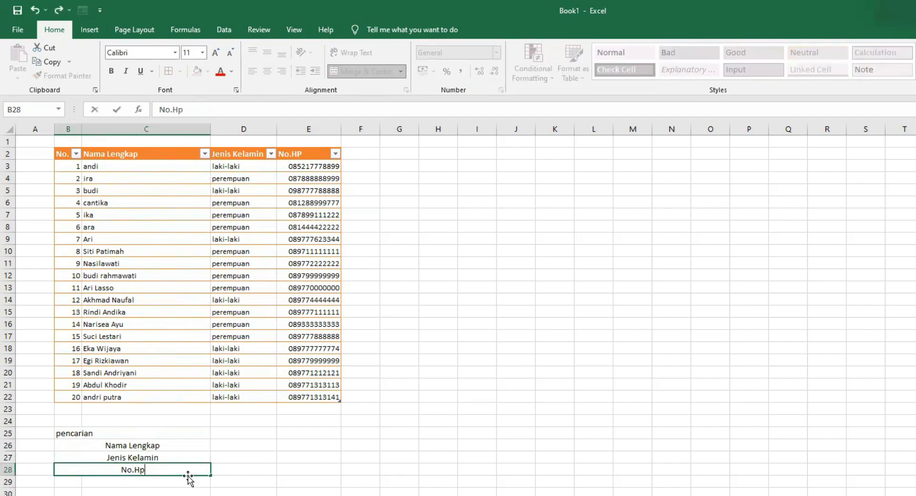
drag(161, 448, 164, 464)
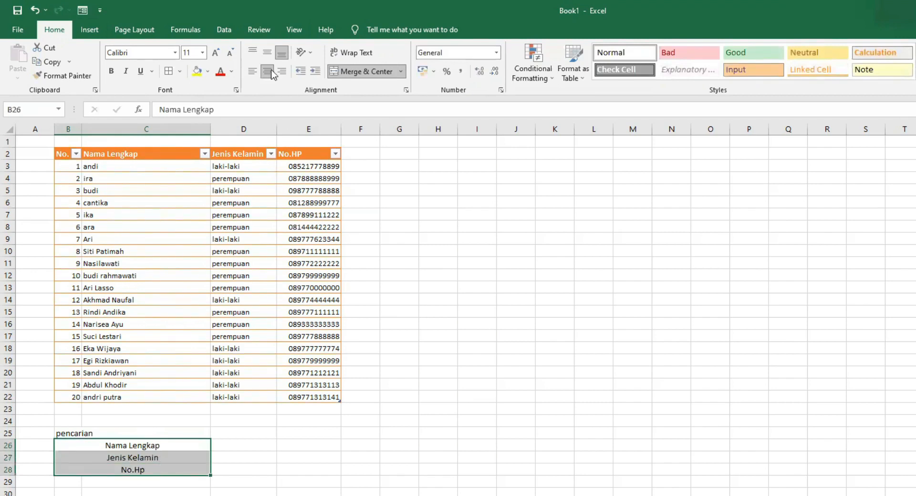
click(252, 71)
click(237, 444)
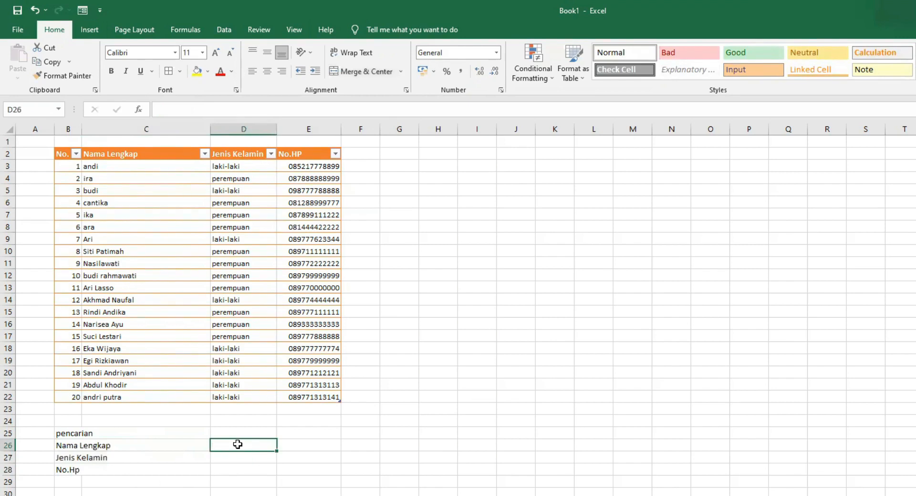
Step: Merge D26:E28 row by row into value cells and apply all borders to B26:E28
click(121, 445)
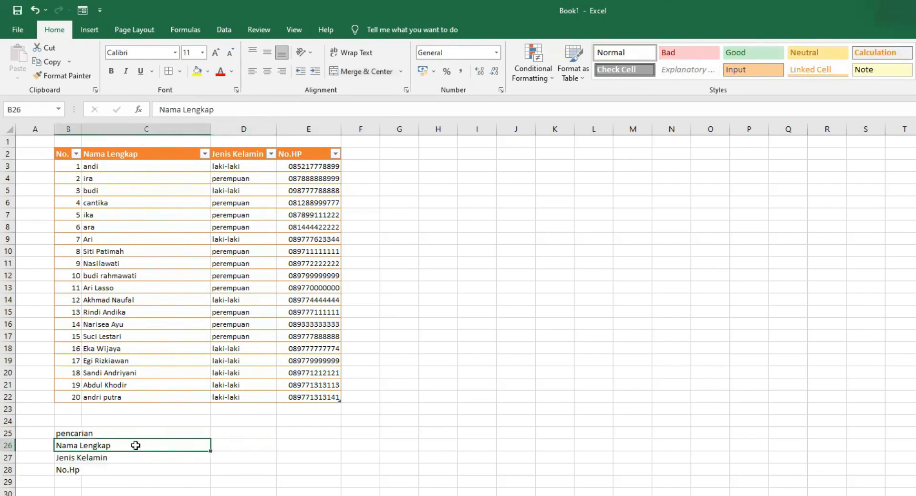
drag(239, 440, 291, 469)
click(353, 72)
click(365, 73)
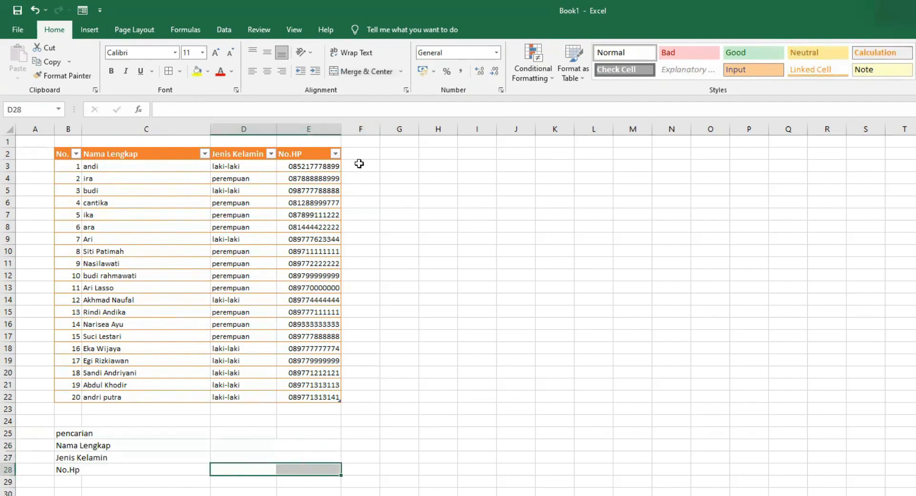
click(382, 73)
drag(102, 441, 253, 468)
click(168, 71)
Step: Enter =VLOOKUP(D26;Table6[[#All];[Nama Lengkap]:[No.HP]];2;0) in D27 to look up the gender
click(258, 445)
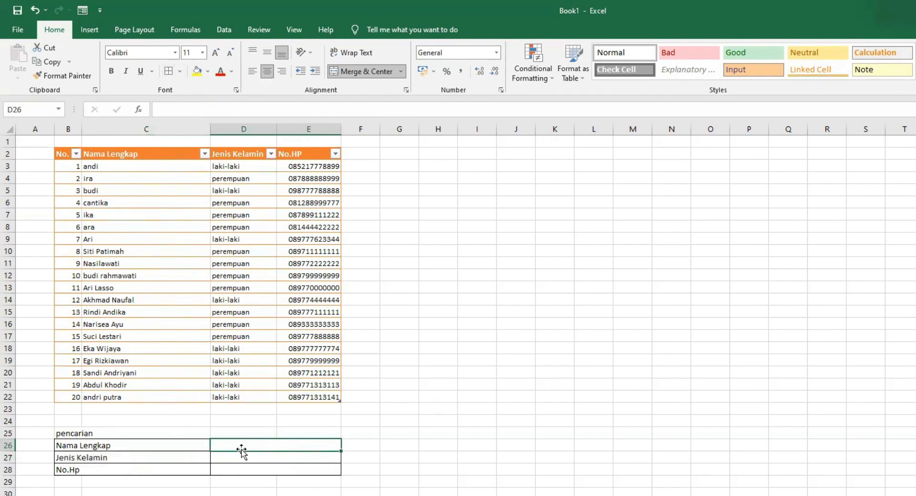
double_click(238, 444)
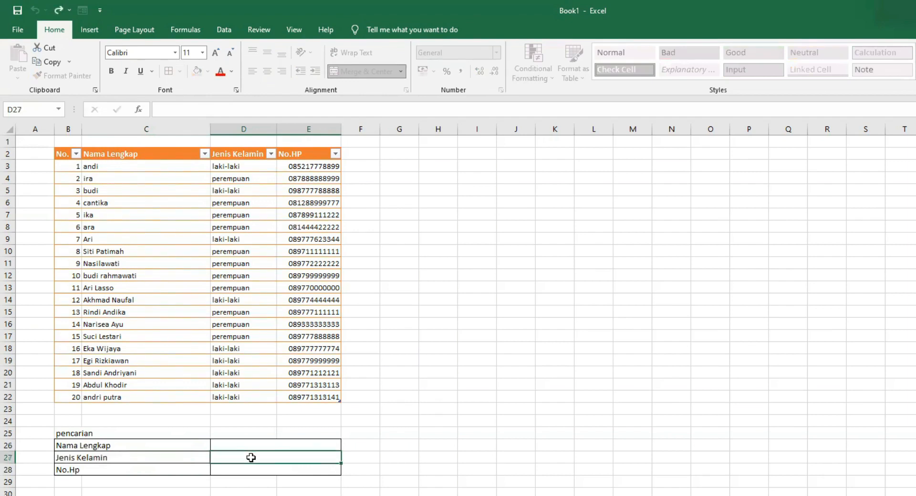
click(251, 458)
click(247, 447)
click(239, 457)
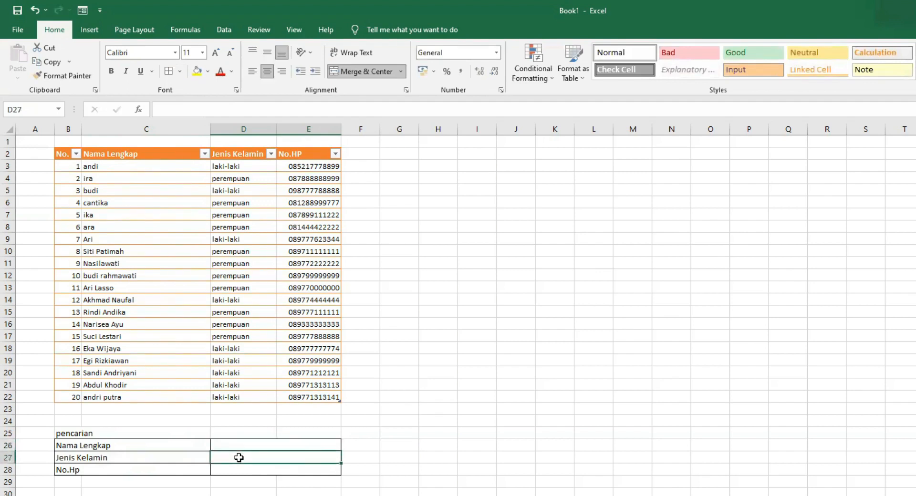
double_click(239, 457)
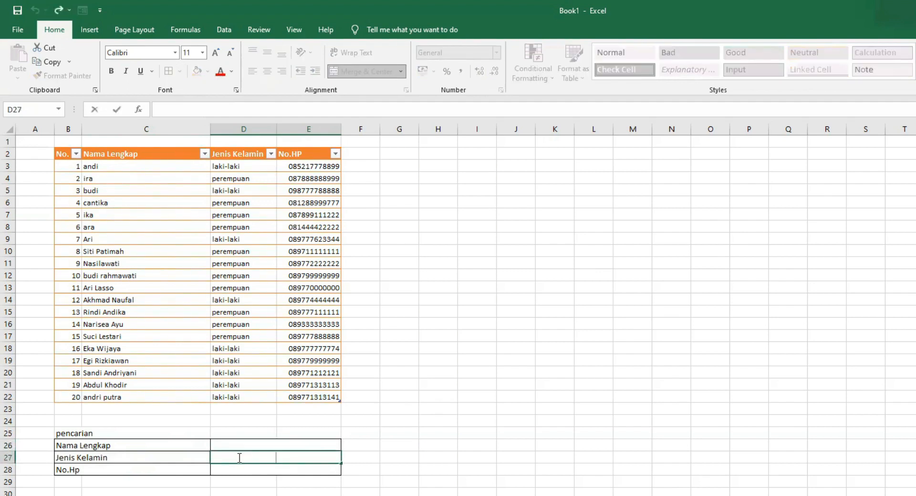
text(=)
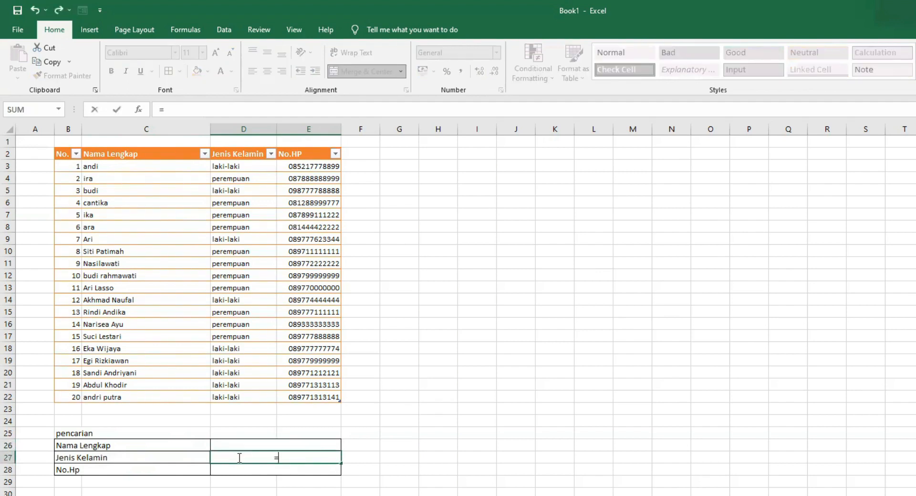
text(v)
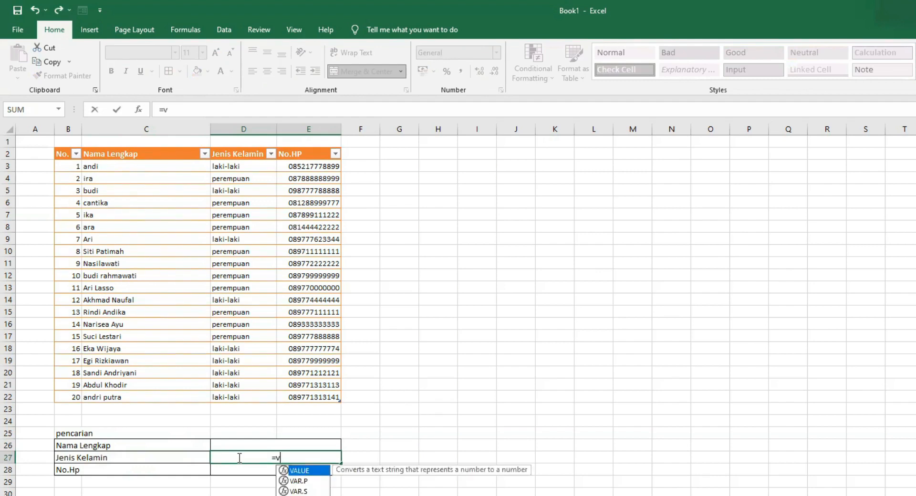
text(l)
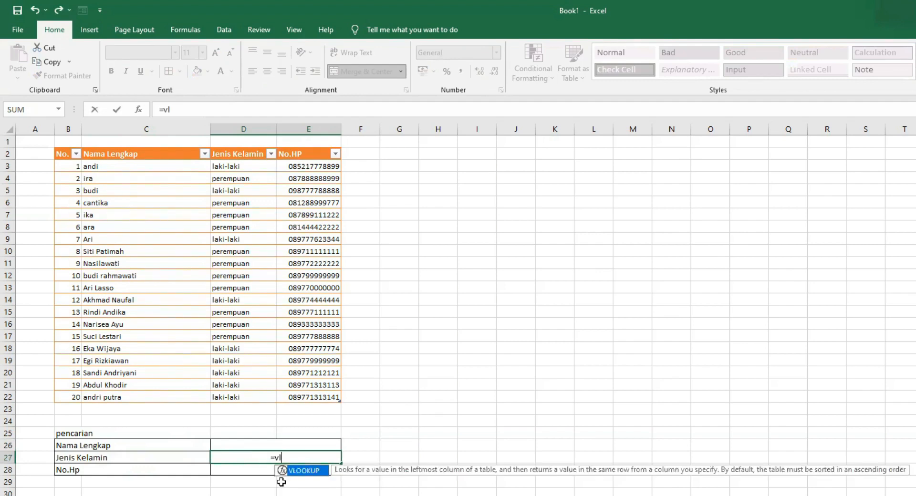
double_click(310, 470)
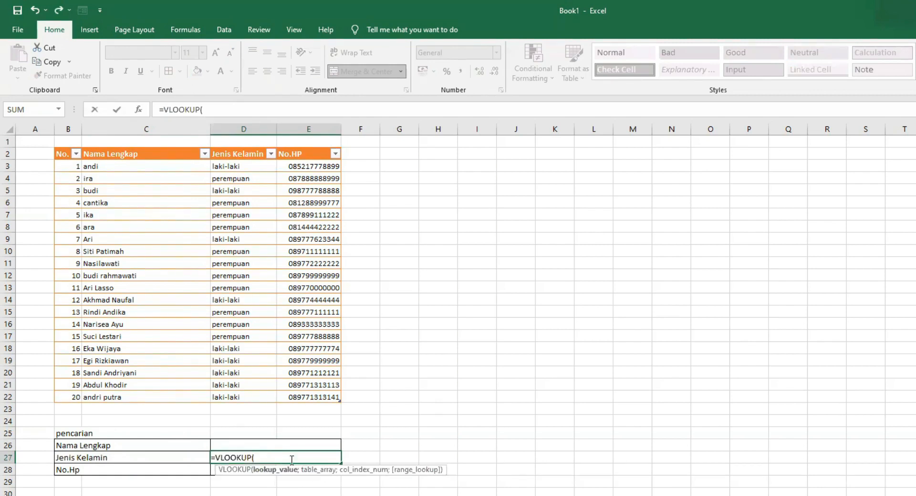
click(259, 445)
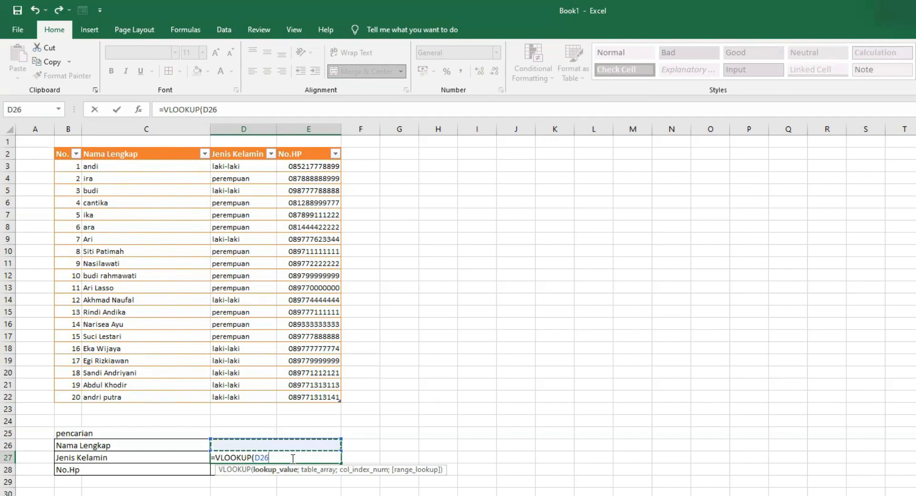
text(;)
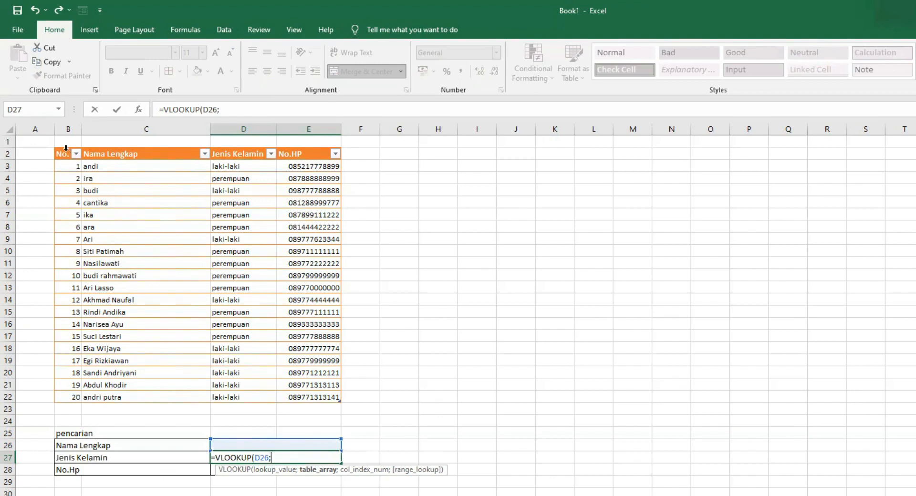
click(93, 153)
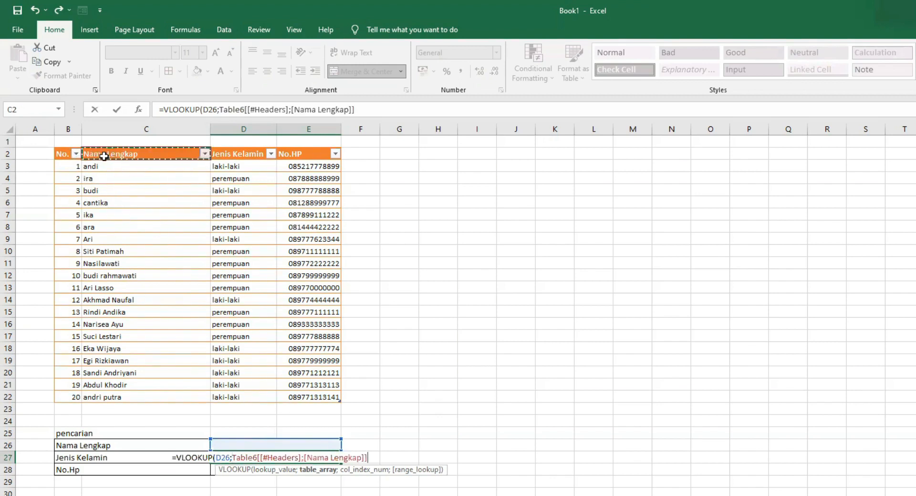
shift+click(334, 397)
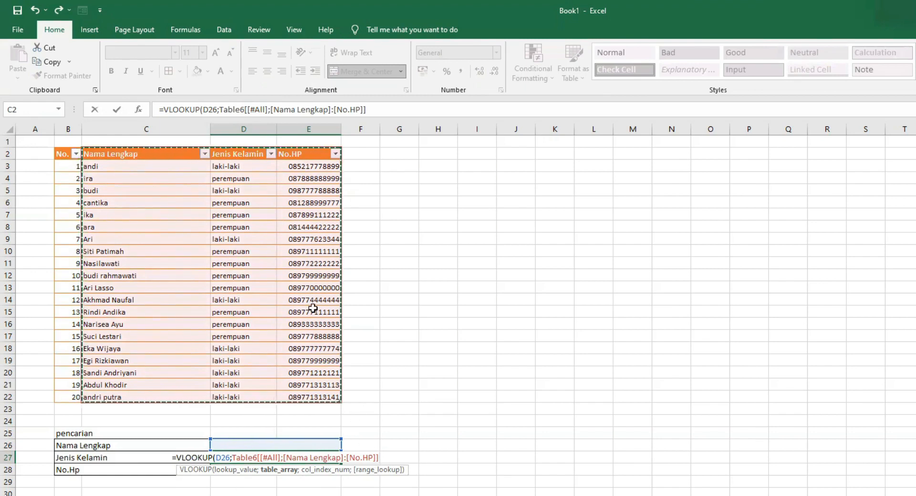
text(;)
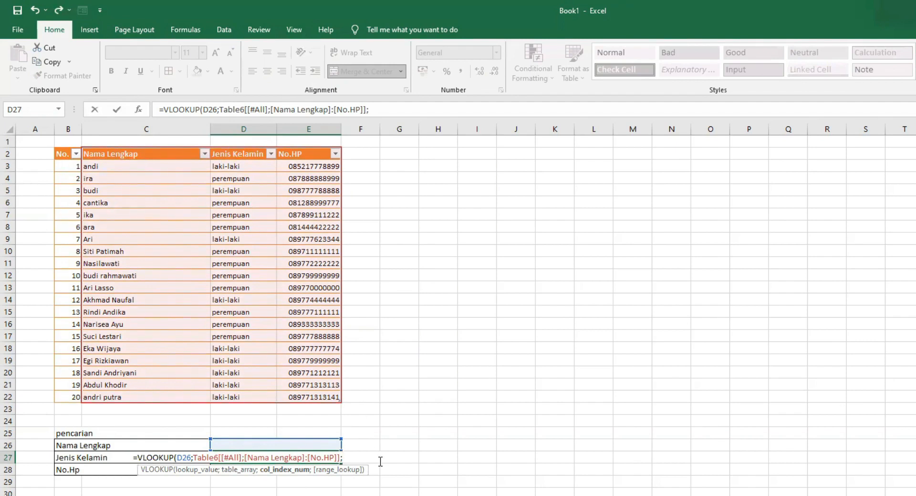
text(2;0)
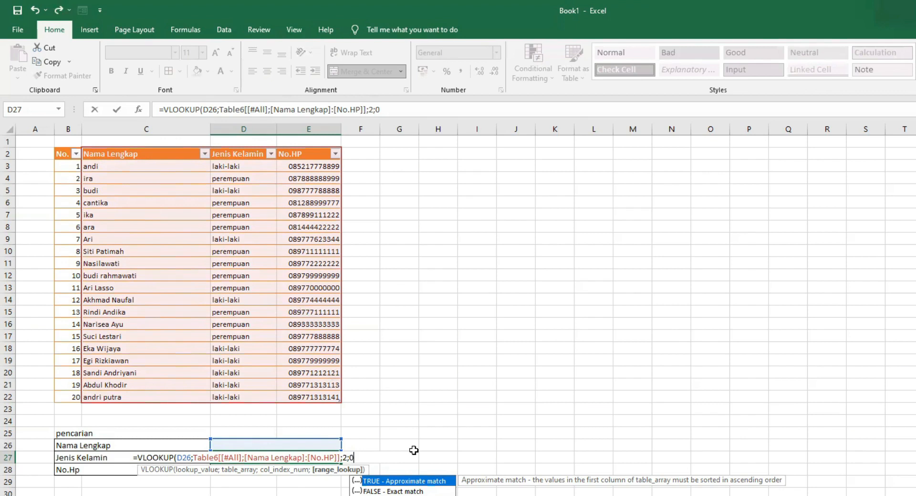
text())
key(Return)
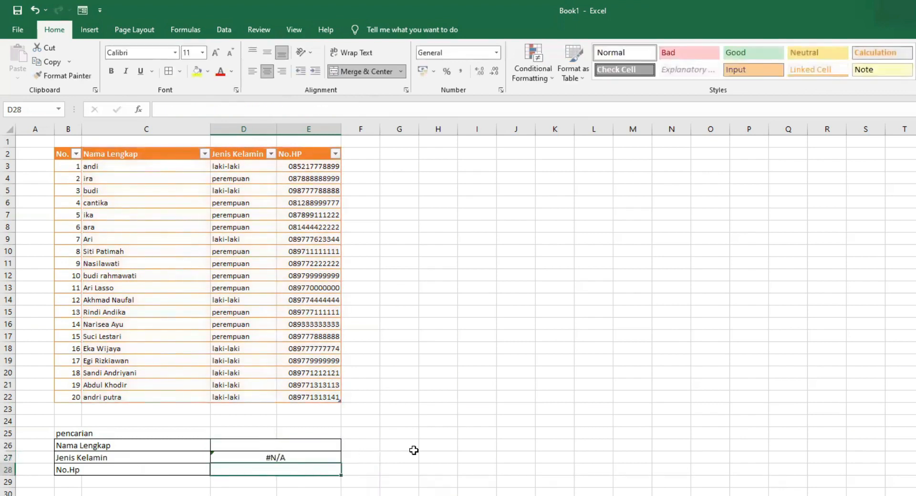
Step: Enter the search name ira in D26
click(308, 447)
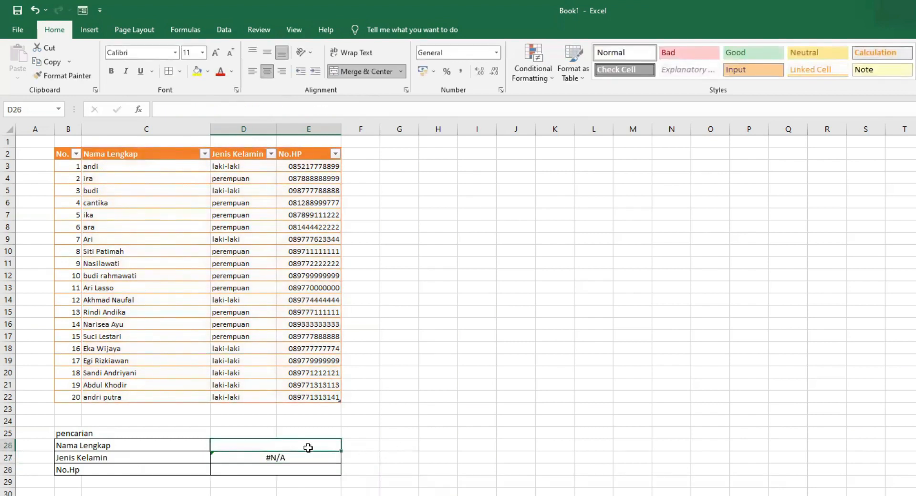
text(ira)
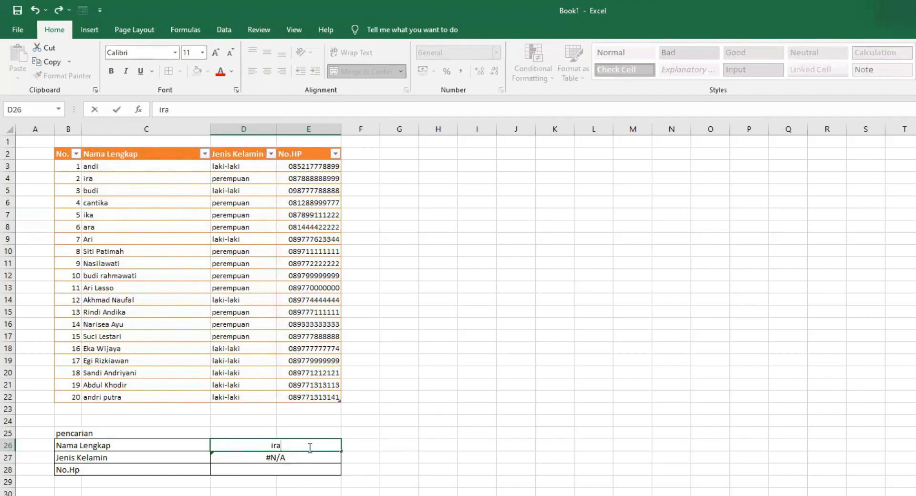
key(Return)
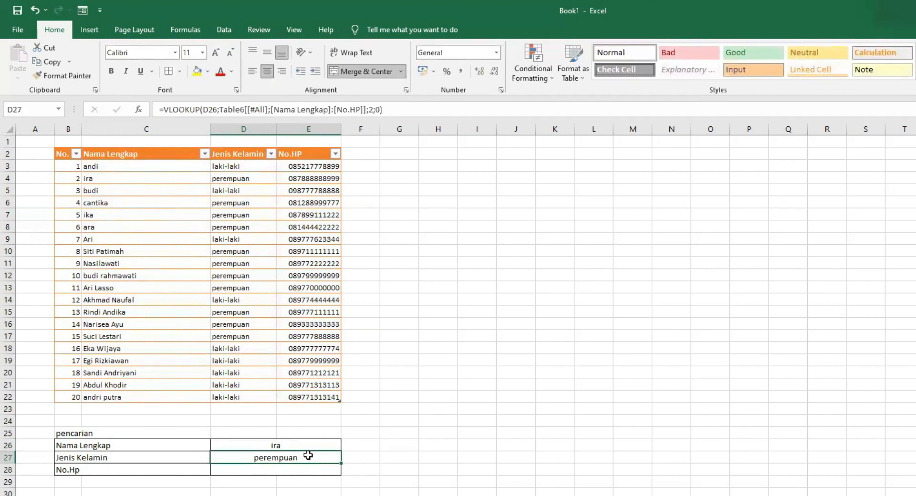
Step: Copy the D27 lookup formula into D28
click(286, 475)
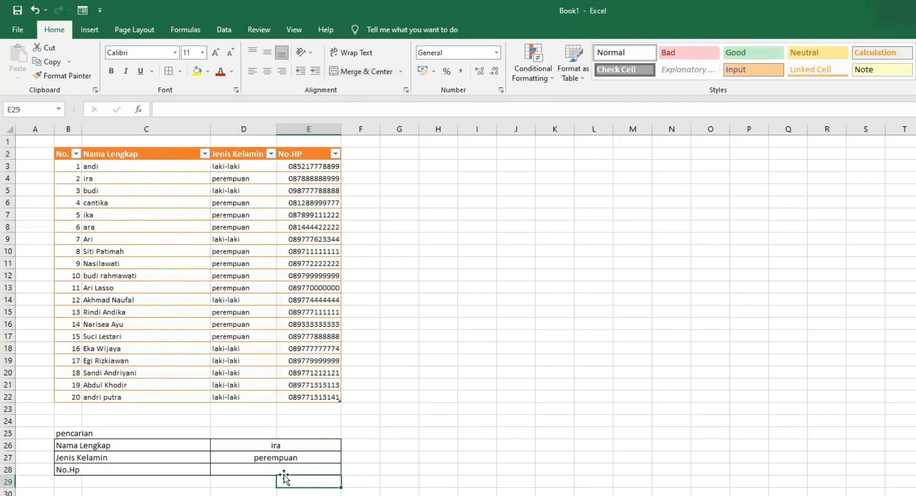
click(266, 458)
key(ctrl+c)
click(267, 470)
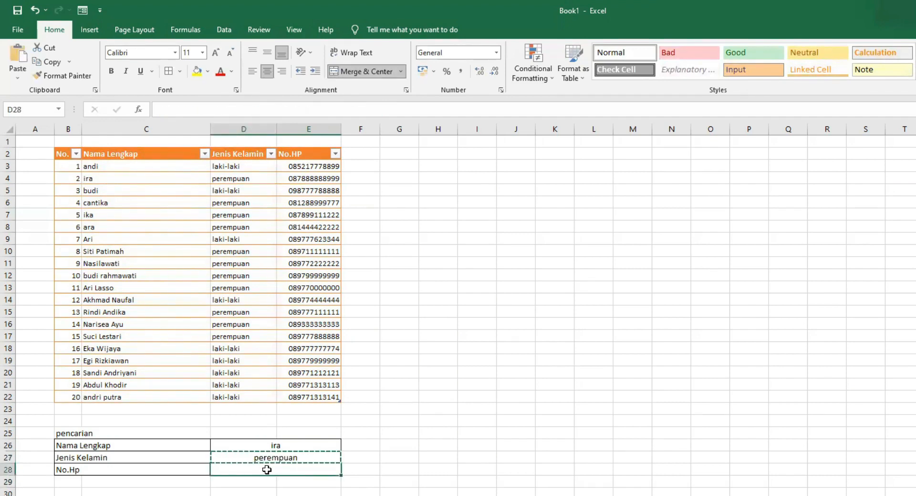
key(ctrl+v)
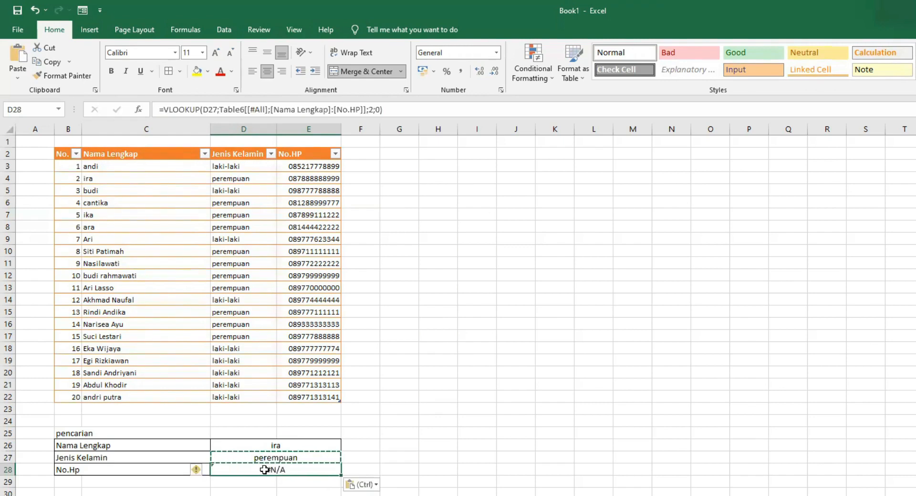
Step: Edit the D28 formula to look up D26 and return column 3 for the phone number
double_click(264, 469)
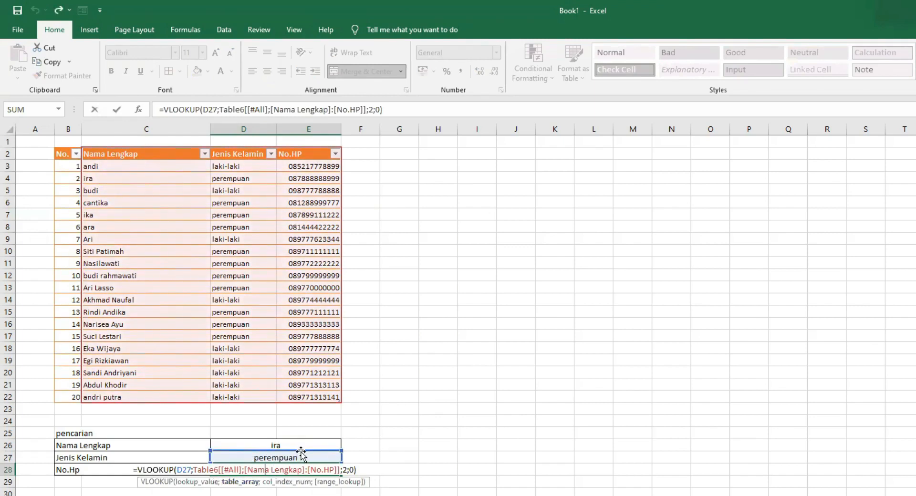
drag(302, 451, 305, 448)
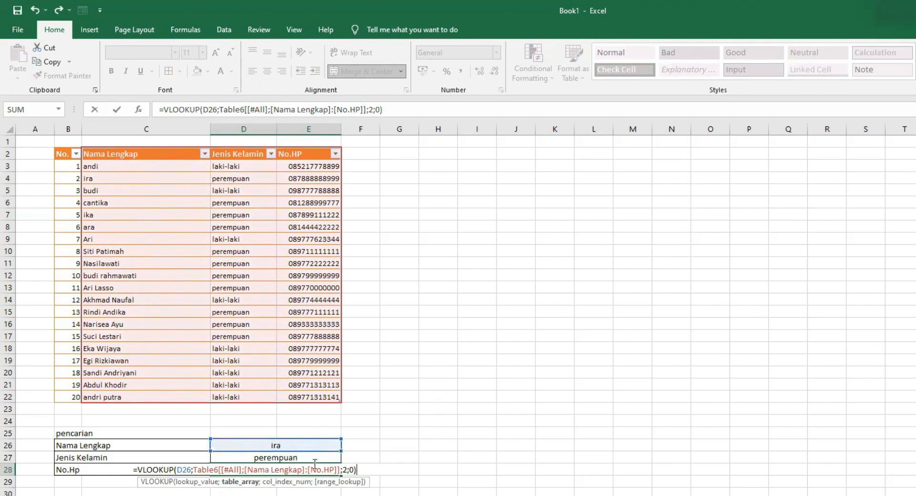
click(345, 469)
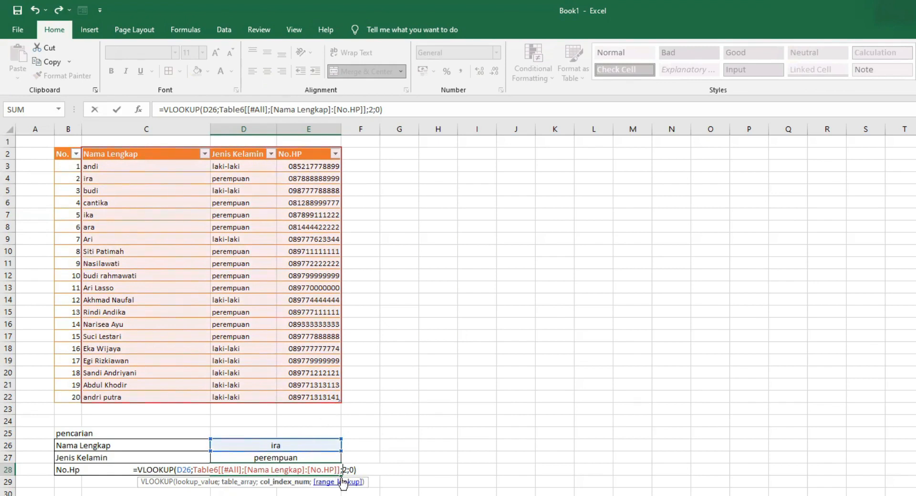
key(Delete)
text(3)
key(Return)
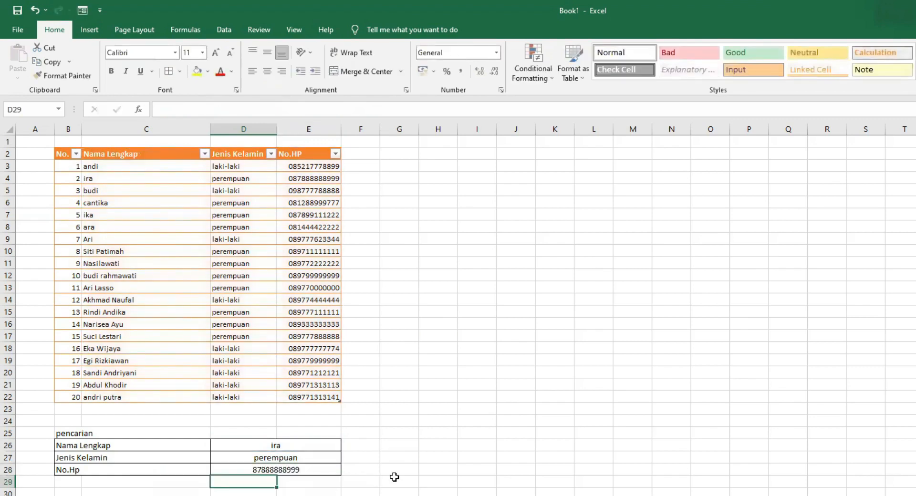
Step: Give D28 the custom number format "0"# so the phone number shows its leading zero
click(276, 469)
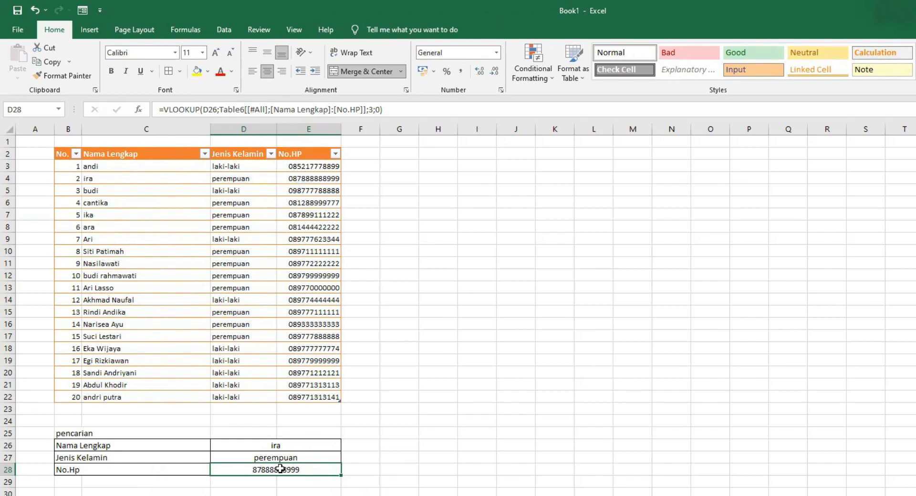
click(496, 53)
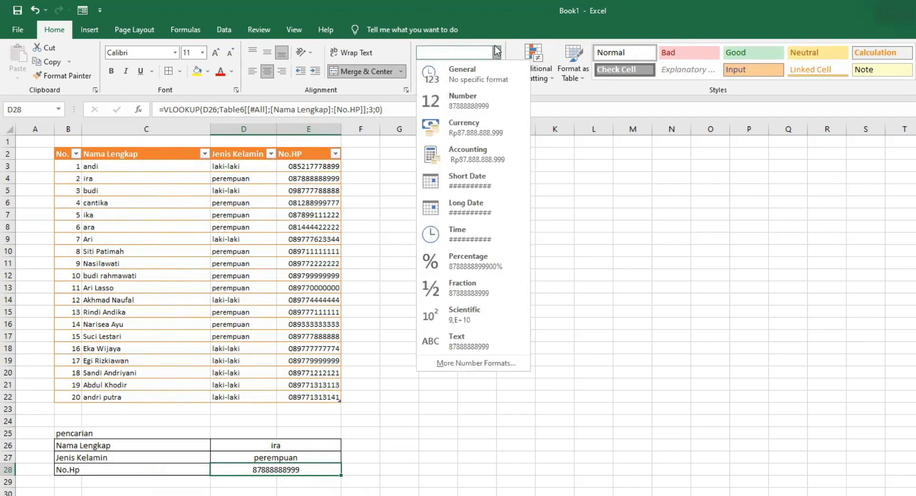
click(481, 363)
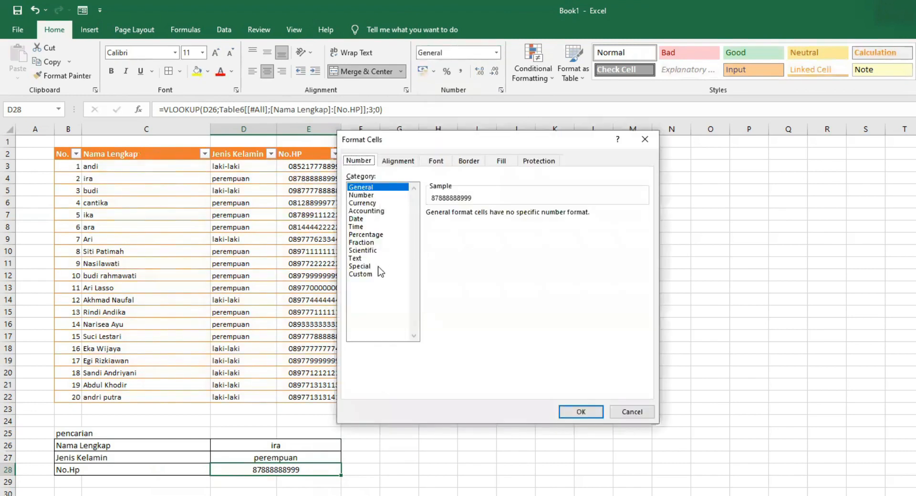
click(380, 274)
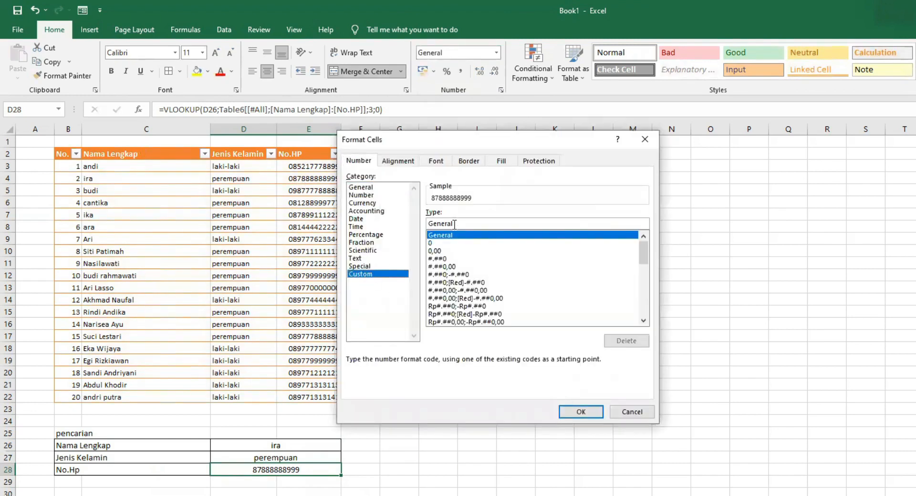
drag(456, 224, 419, 227)
text(')
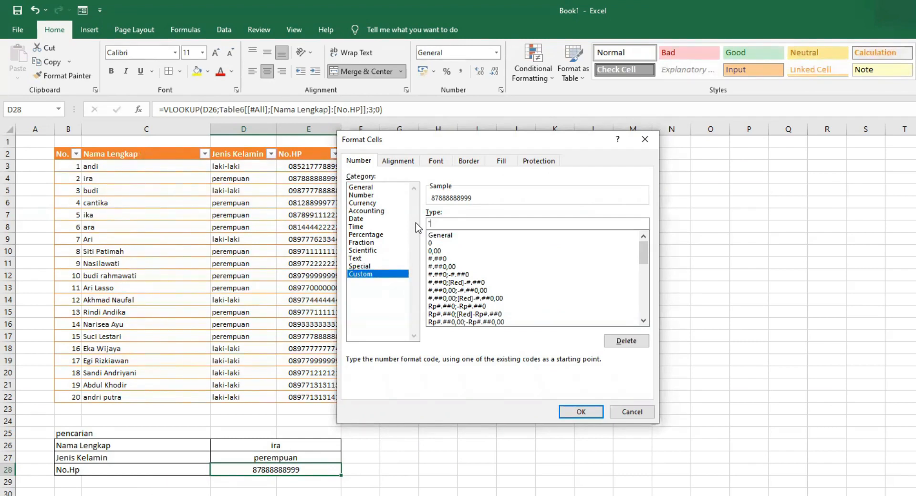
text(0"#)
click(579, 413)
click(663, 445)
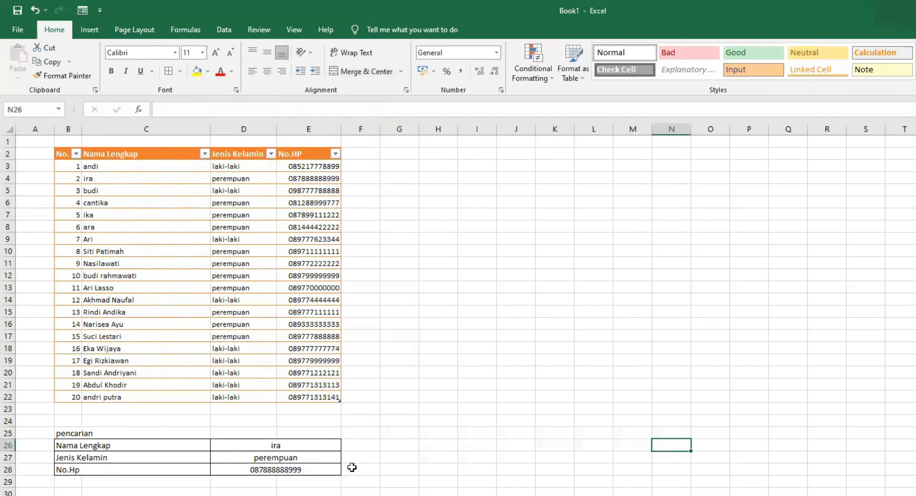
double_click(314, 446)
drag(315, 445, 267, 444)
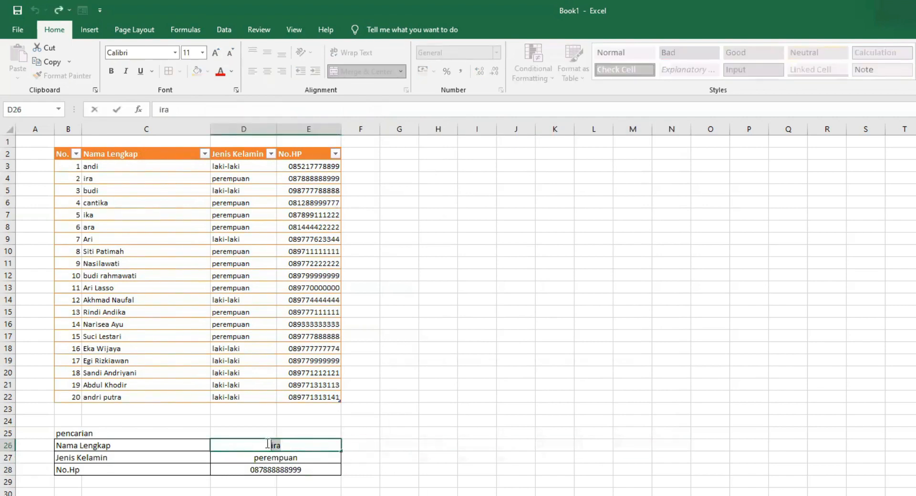
text(andri)
key(Return)
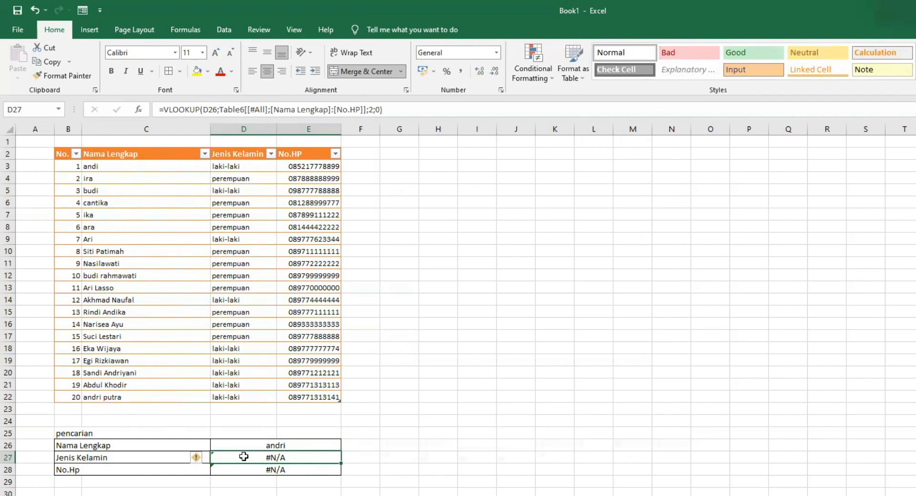
click(292, 445)
double_click(292, 444)
text(putra)
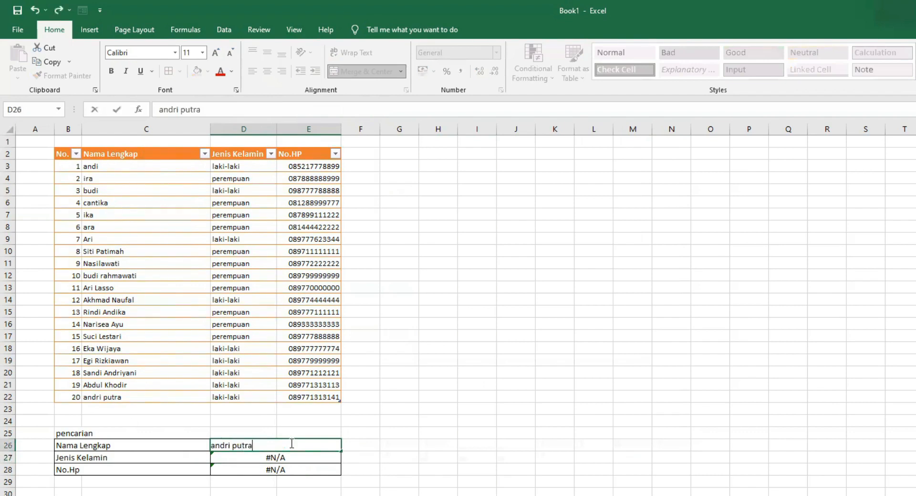
key(Return)
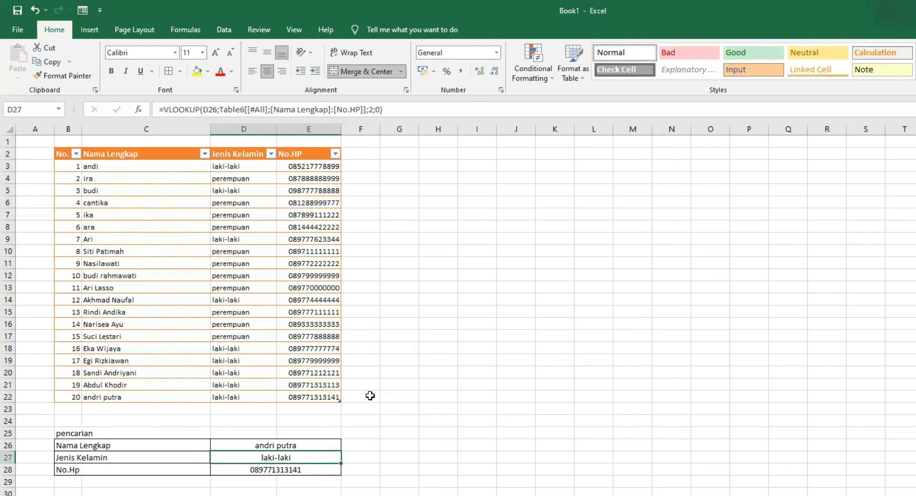
Step: Insert two blank rows above the contact table
click(296, 474)
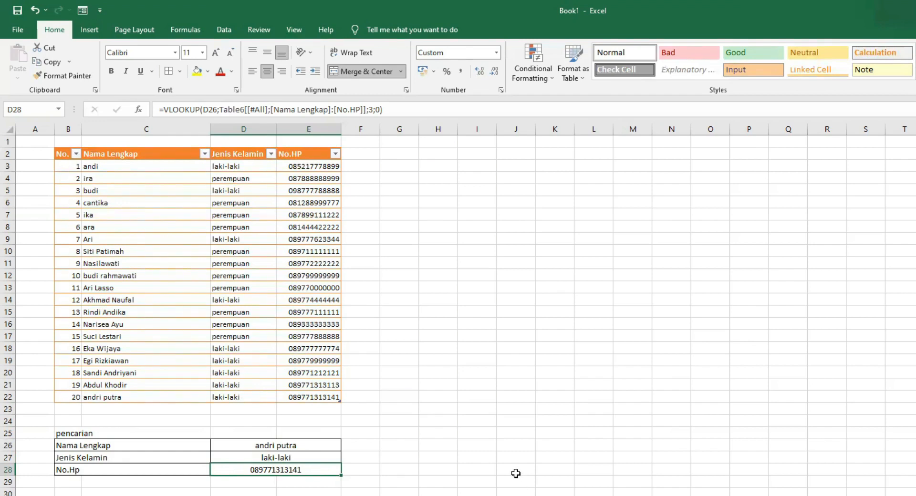
click(9, 141)
right_click(9, 142)
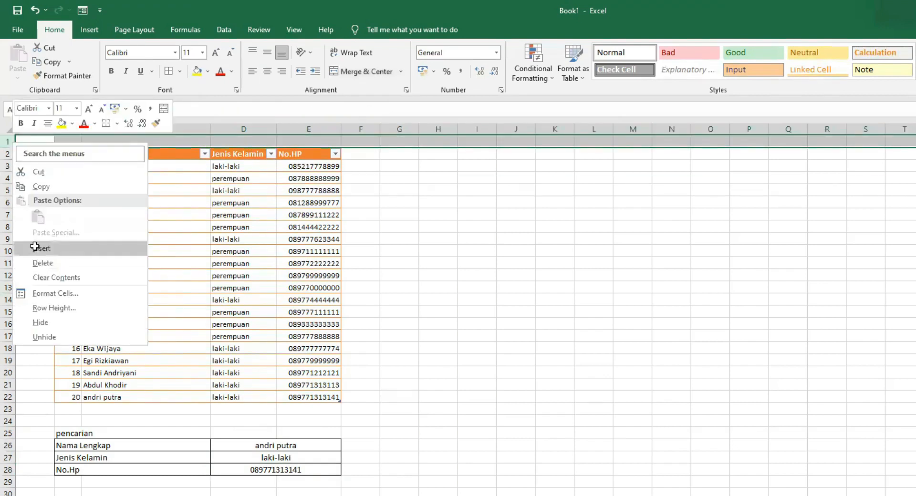
click(38, 243)
click(500, 189)
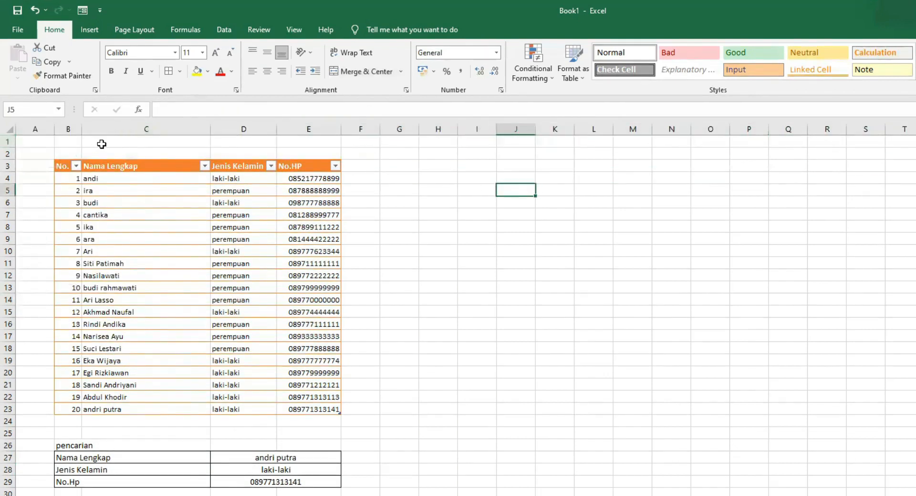
right_click(9, 141)
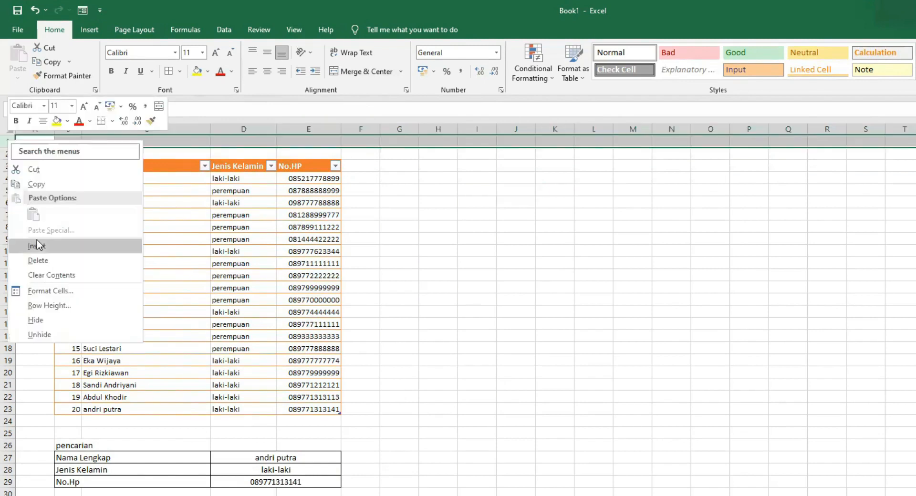
click(38, 243)
Step: Label B2 as CARI and fill the neighbouring search cell C2 with blue
click(67, 154)
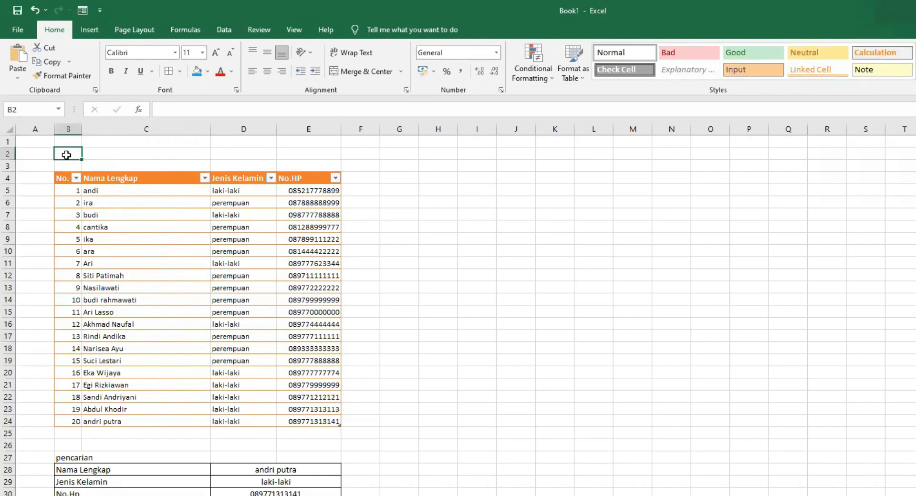
text(CARI)
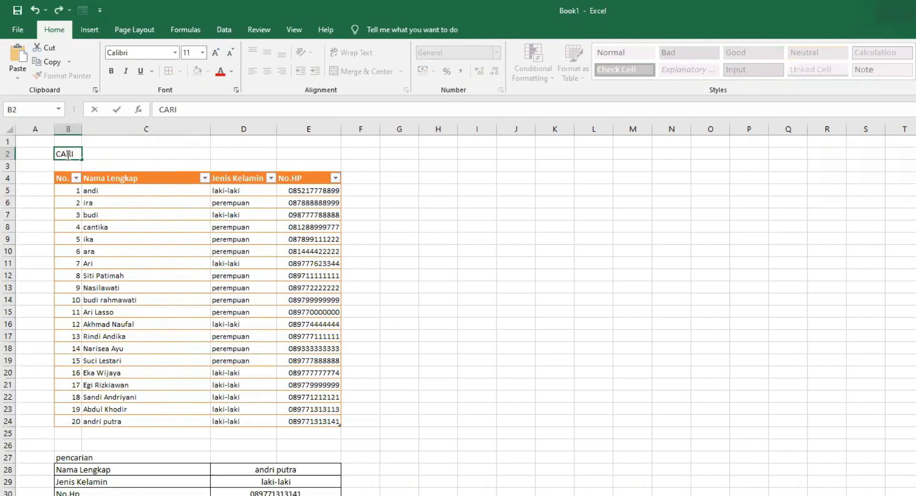
click(421, 170)
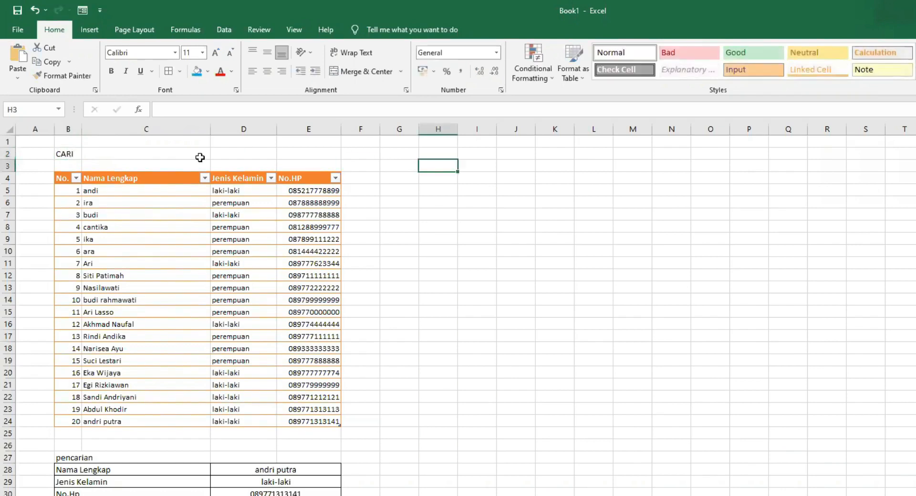
click(144, 156)
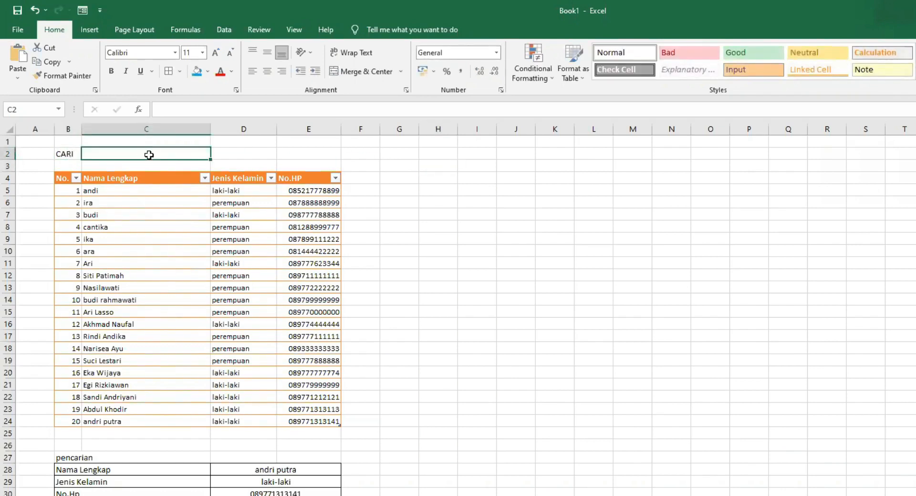
click(196, 71)
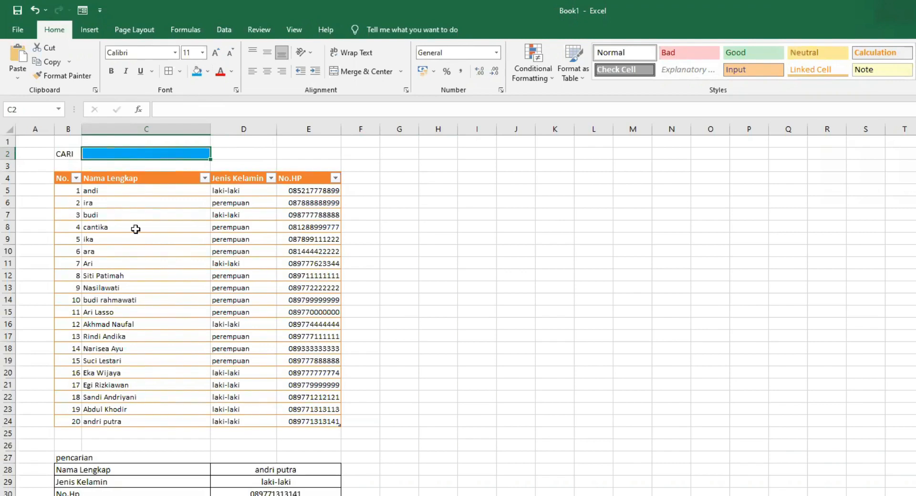
Step: Create a formula-based conditional formatting rule on B5:E24 using =SEARCH($C$2;$C5&$D5&E5)
click(62, 190)
drag(104, 195, 329, 420)
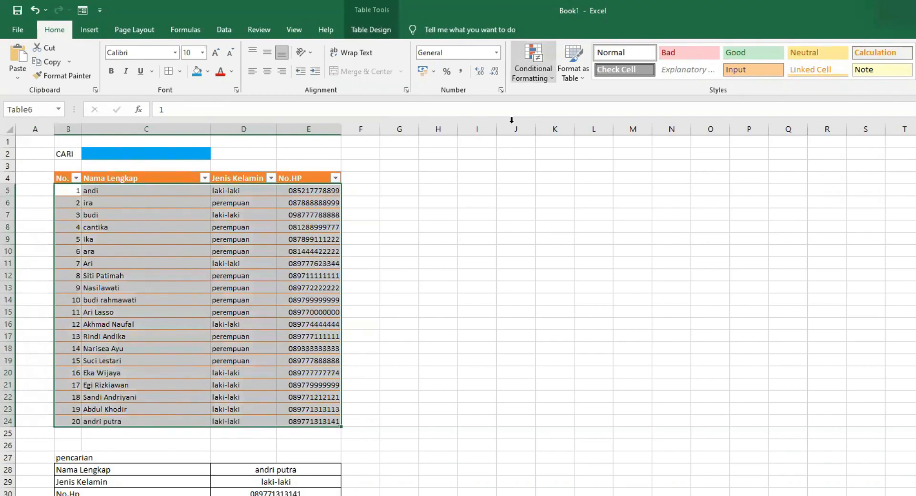
click(533, 67)
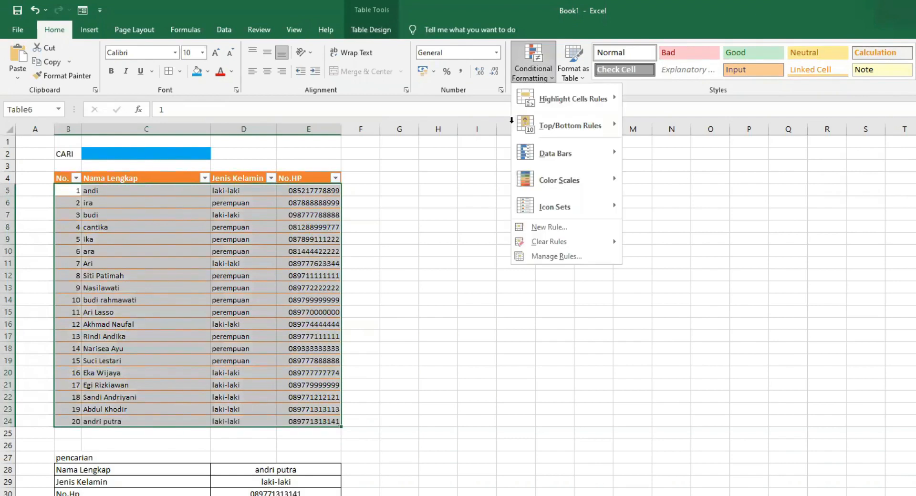
click(554, 228)
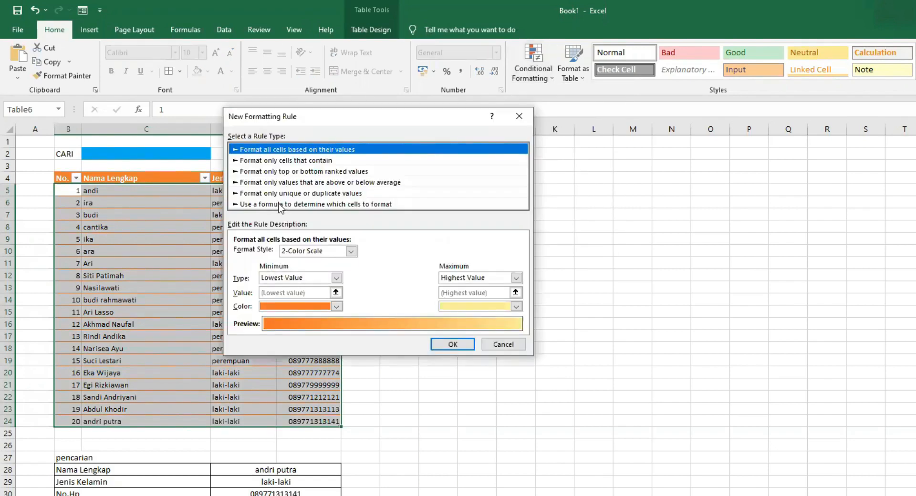
click(279, 204)
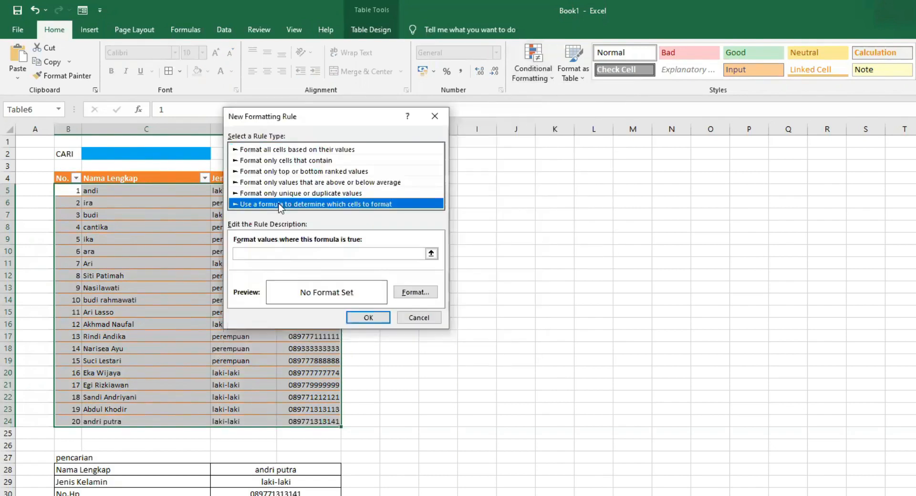
click(276, 250)
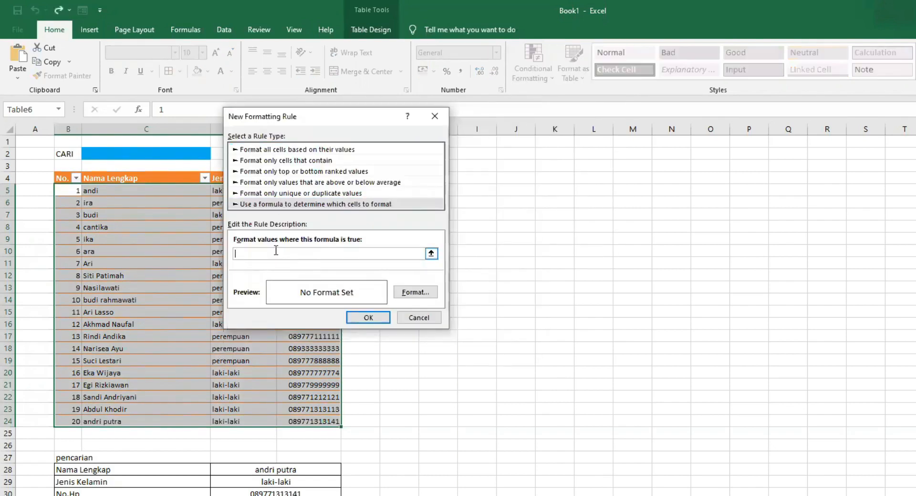
text(=SEARCH()
click(118, 152)
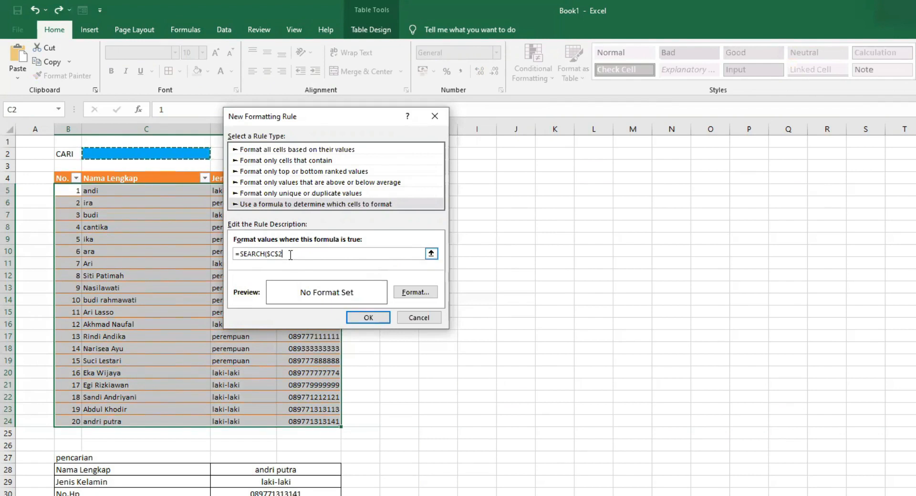
text(,)
text($)
text(C5)
drag(321, 120, 467, 160)
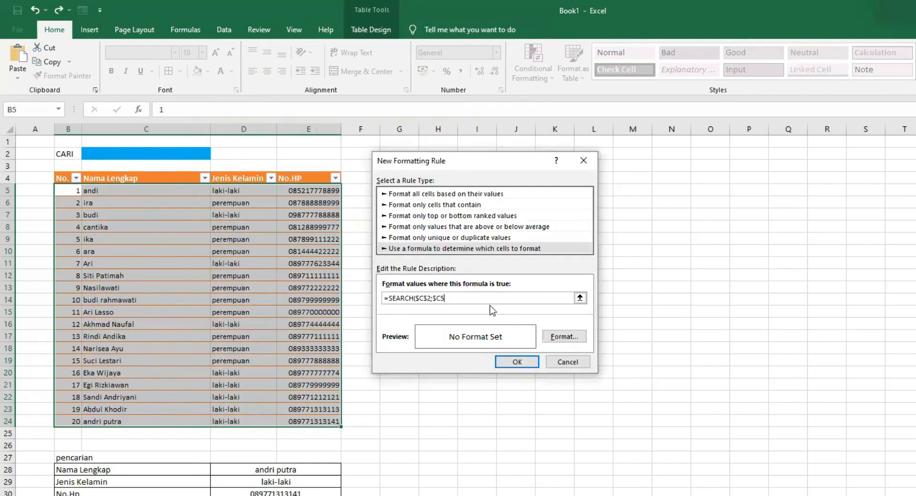
text(&$D5)
text(&E5))
Step: Set the rule's format to a yellow fill and apply the rule
click(561, 340)
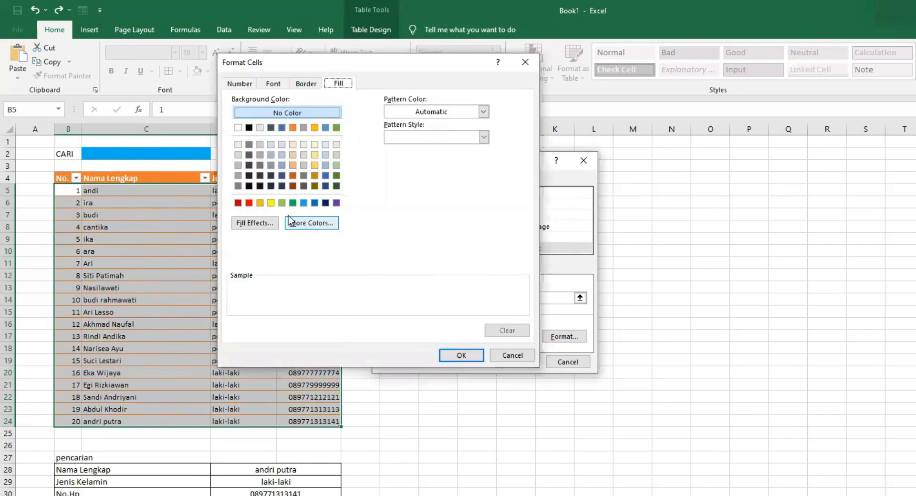
click(270, 203)
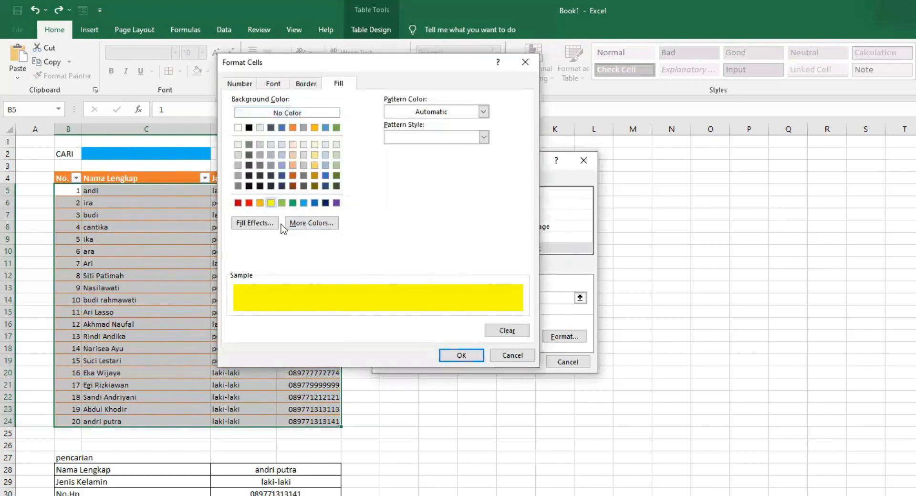
click(460, 355)
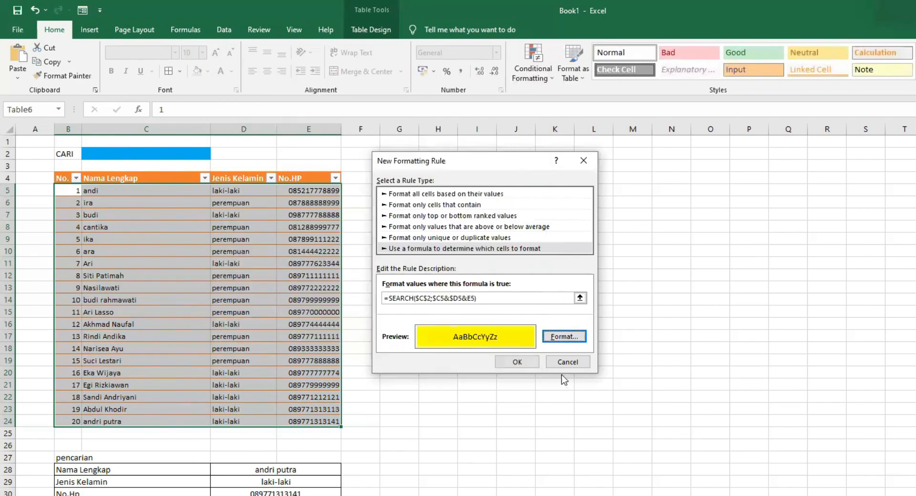
click(517, 362)
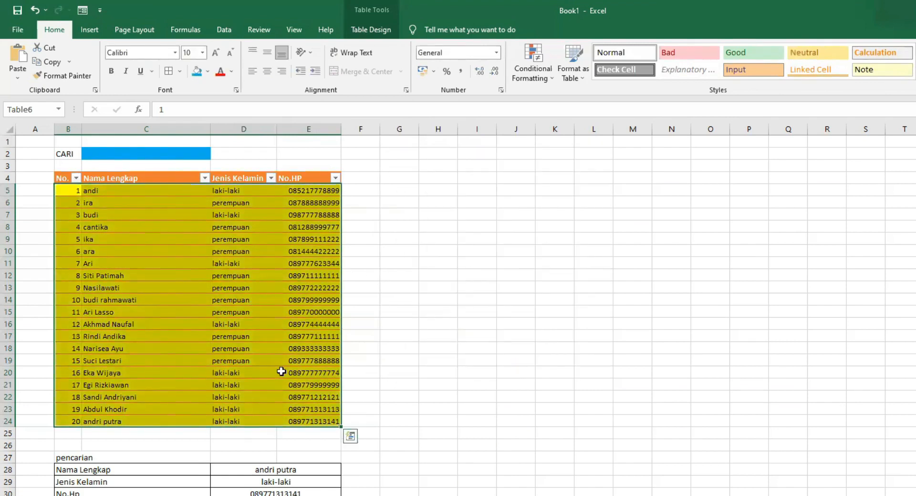
Step: Enter LAKI-LAKI in the search cell C2
click(125, 153)
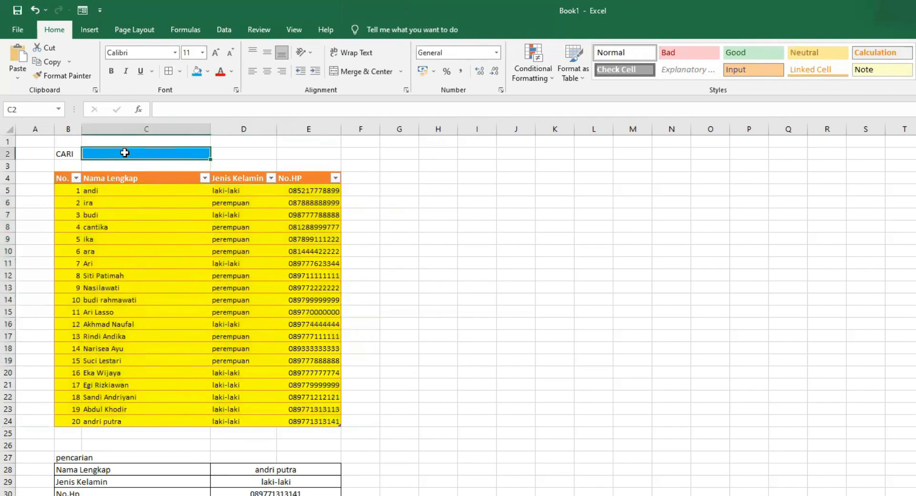
text(LAKI)
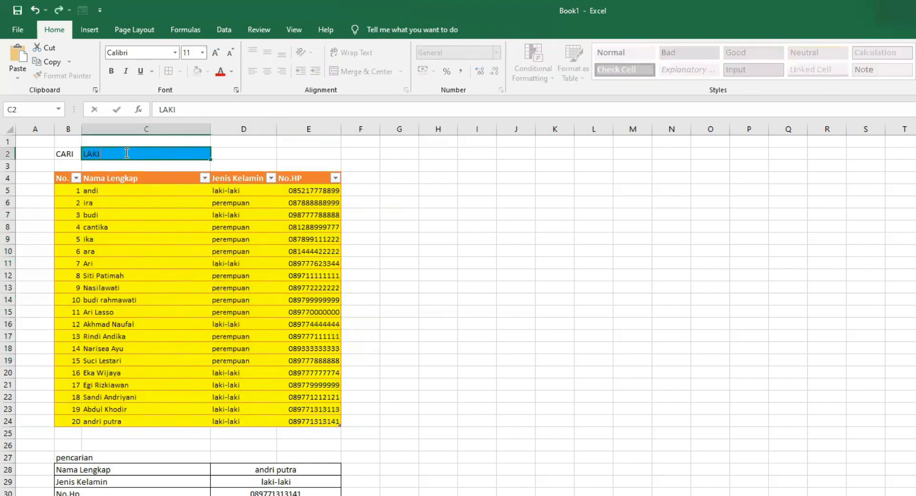
text(-LAKI)
key(Return)
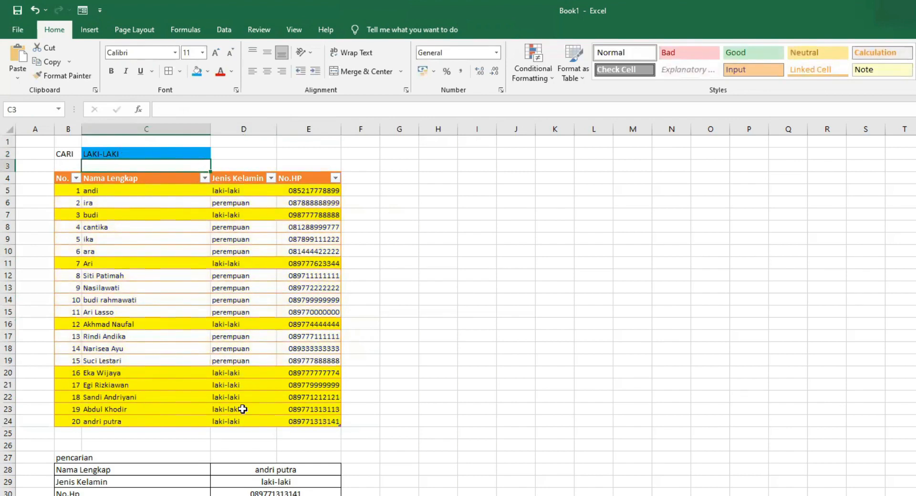
Step: Replace the search text in C2 with PEREMPUAN
double_click(131, 153)
drag(118, 153, 83, 152)
text(PEREMPUAN)
key(Return)
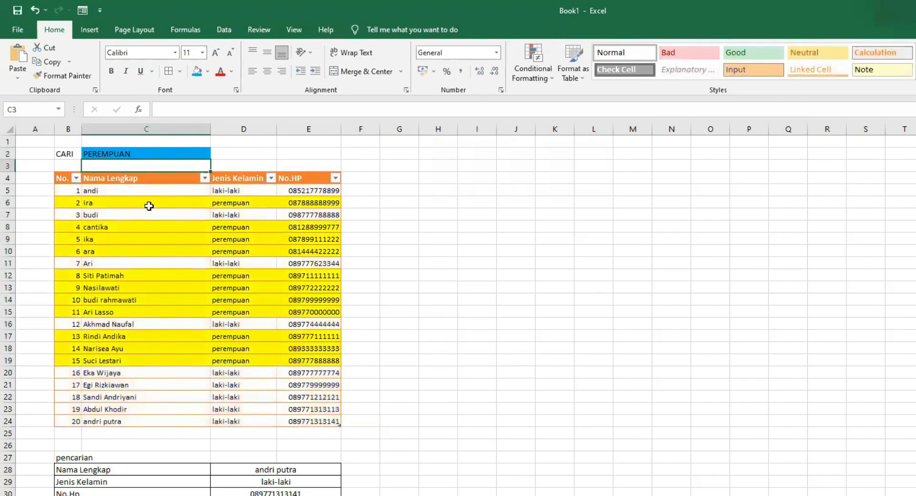
Step: Replace the search text in C2 with budi
double_click(131, 152)
drag(133, 153, 66, 147)
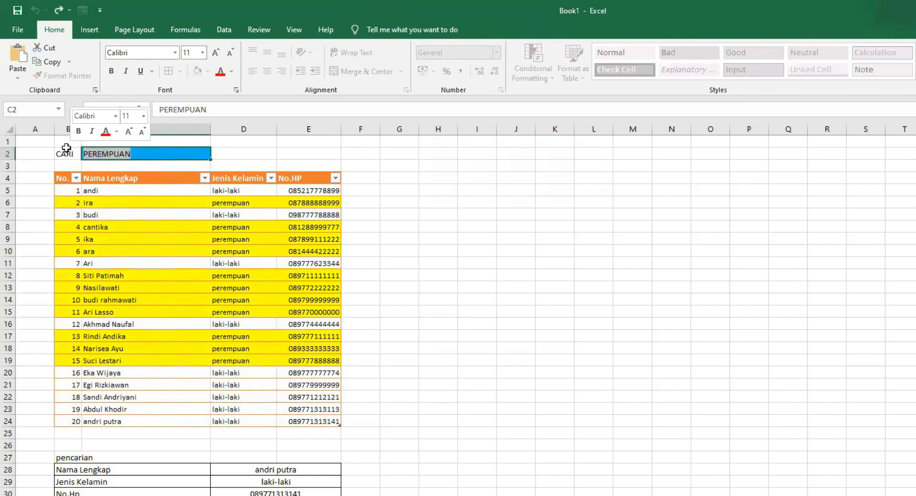
text(budi)
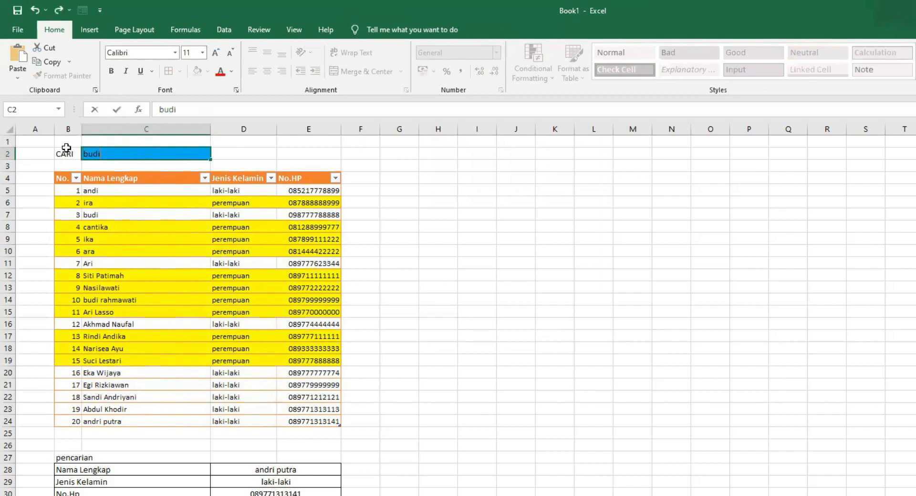
key(Return)
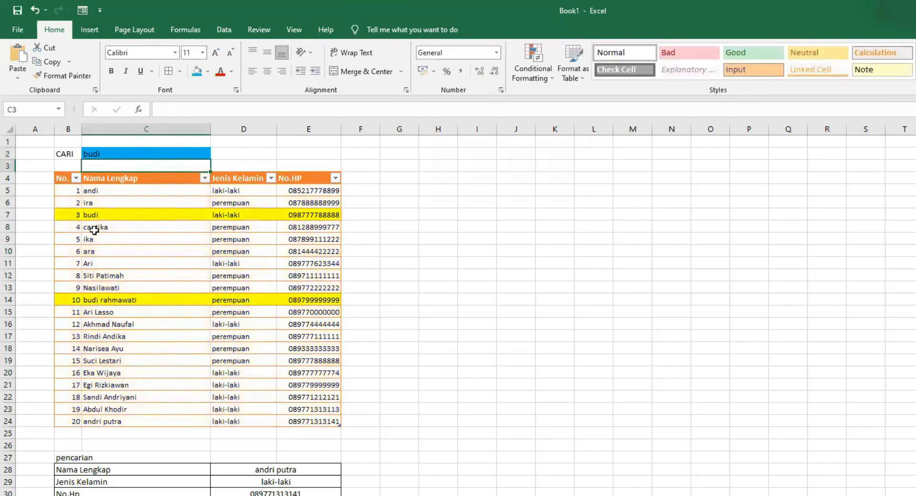